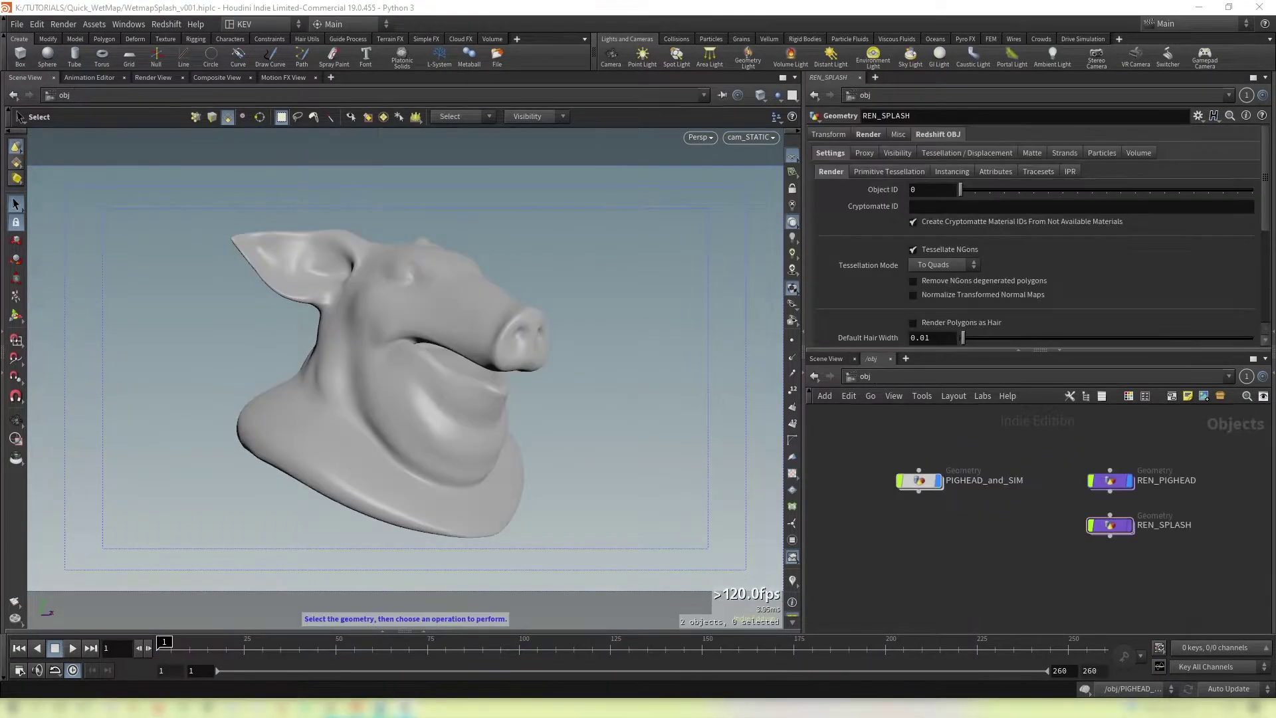
Preview the splash on the timeline, return to frame 1, and start adding a node in /obj.
mouse_move(165, 642)
mouse_down()
mouse_move(299, 642)
mouse_move(325, 668)
mouse_up()
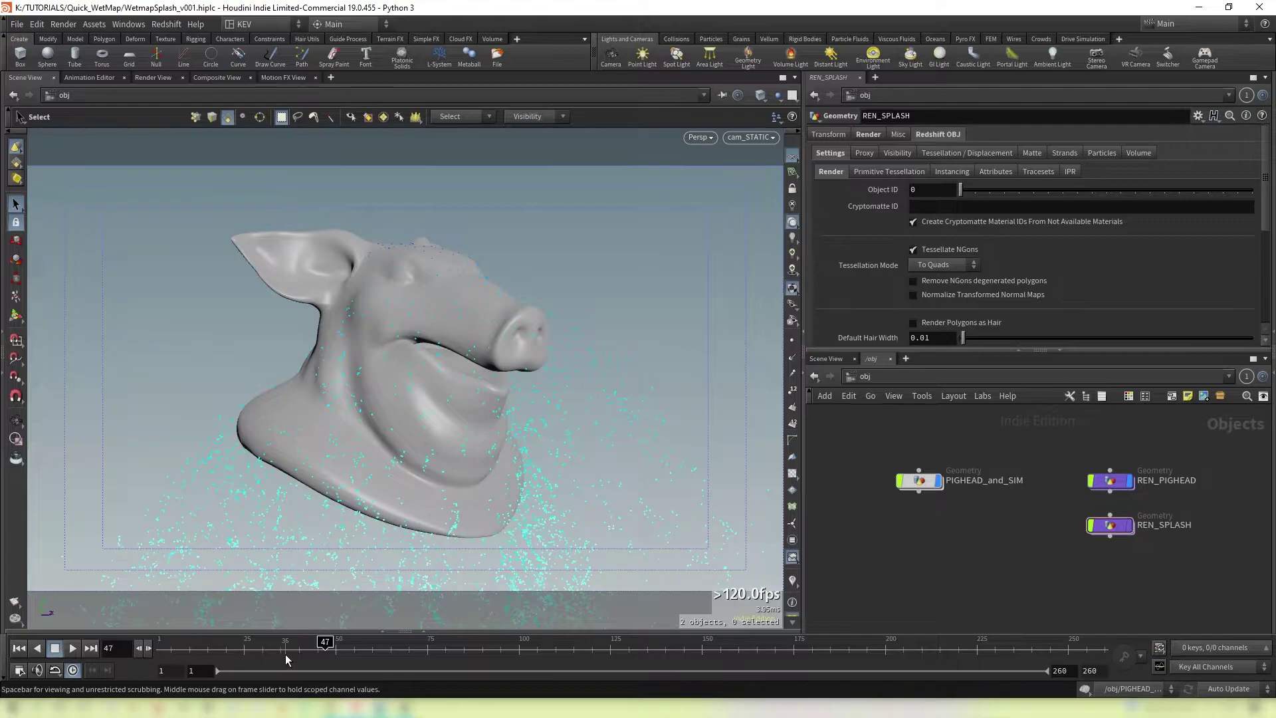
key(ctrl+Up)
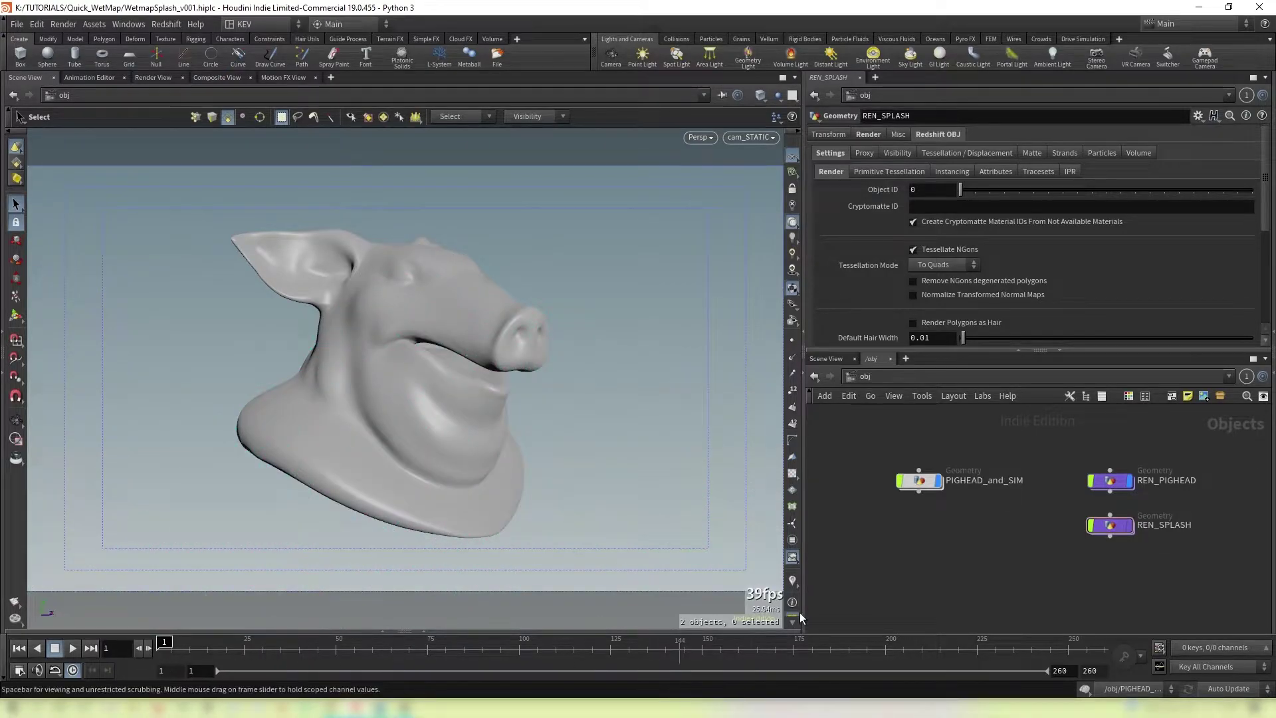
key(Tab)
Create a new geometry object and rename it PIGHEAD_WETMAP.
text(geo)
key(Return)
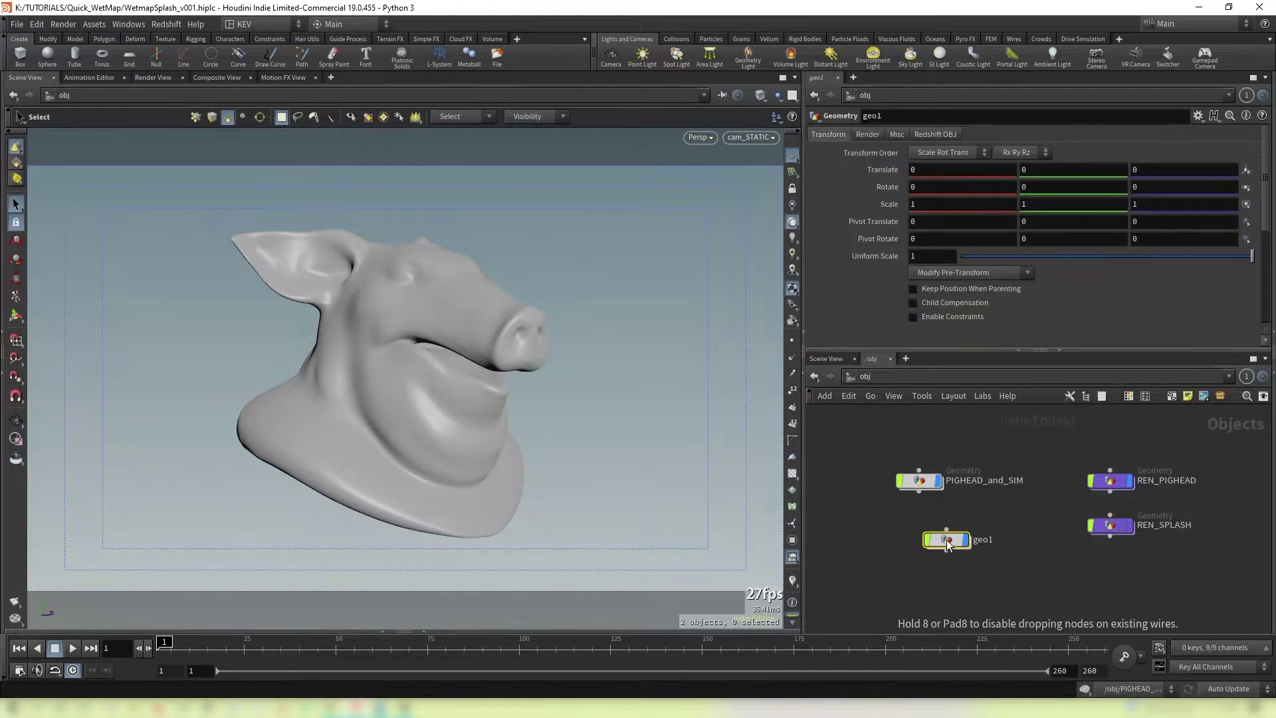
click(919, 524)
double_click(958, 525)
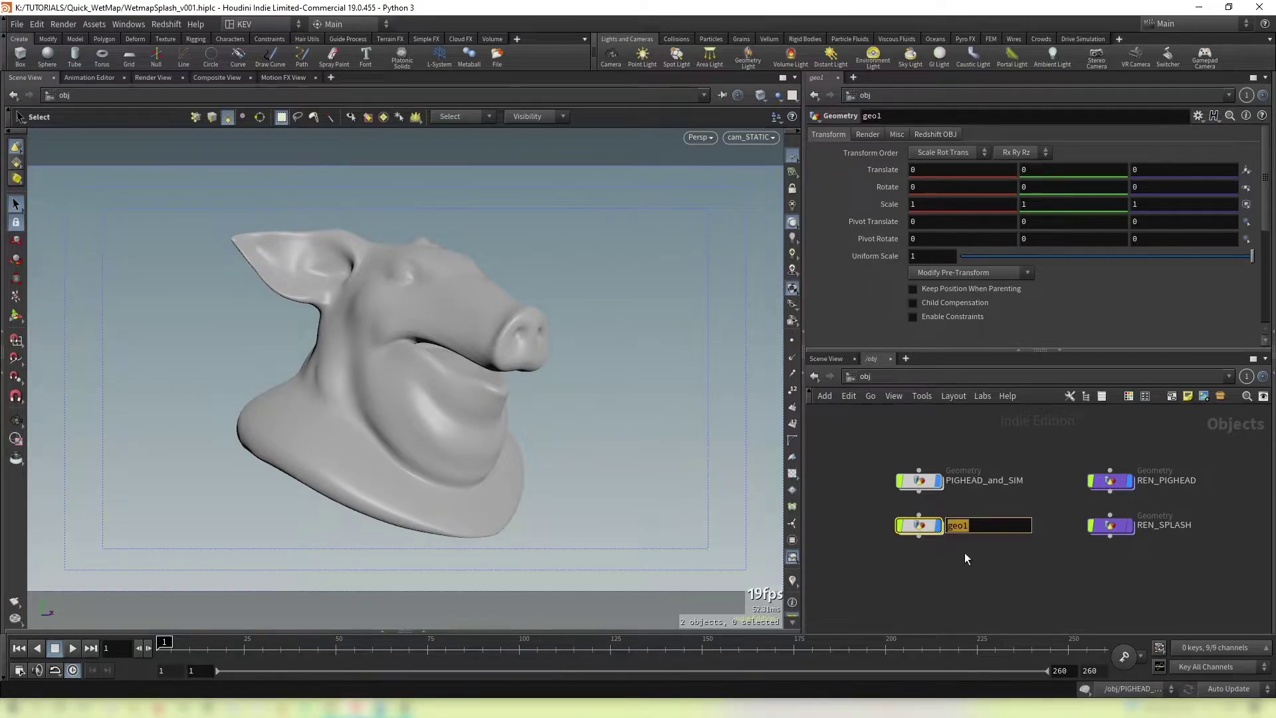
text(PIGHEAD_WETMAP)
key(Return)
Inside PIGHEAD_WETMAP, add an Object Merge node and duplicate it as object_merge2.
double_click(915, 526)
key(Tab)
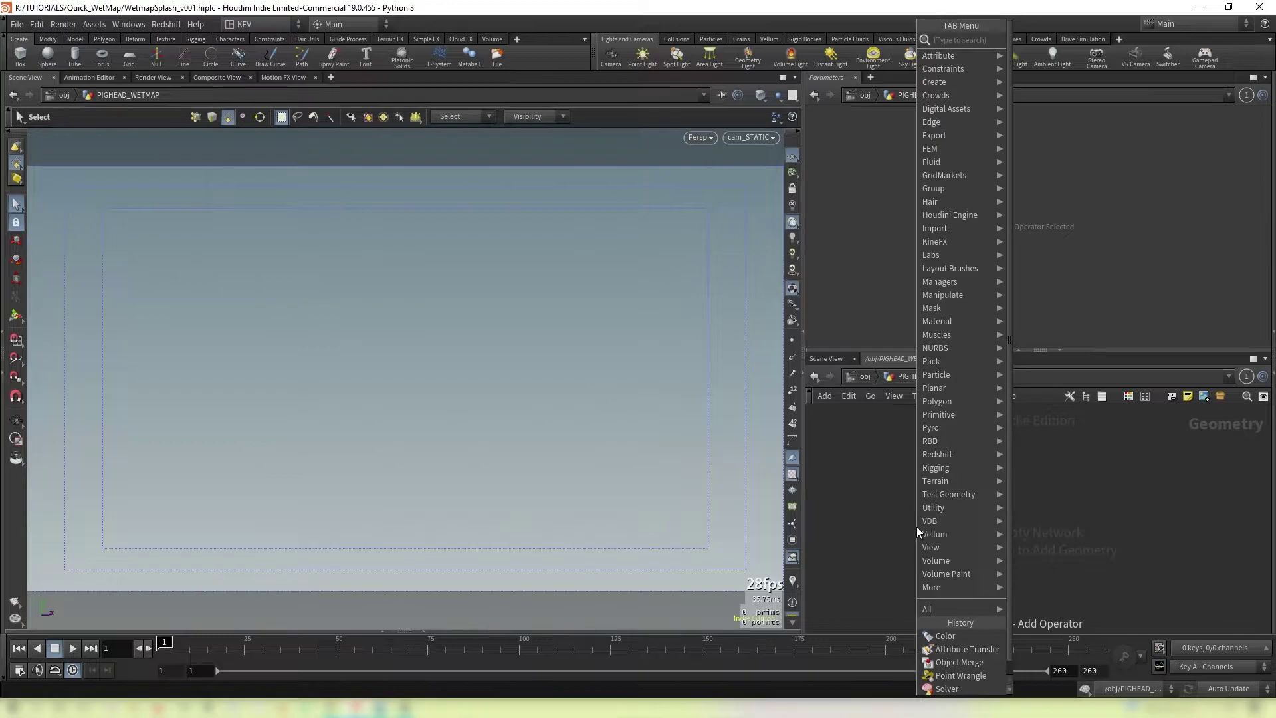
text(object mer)
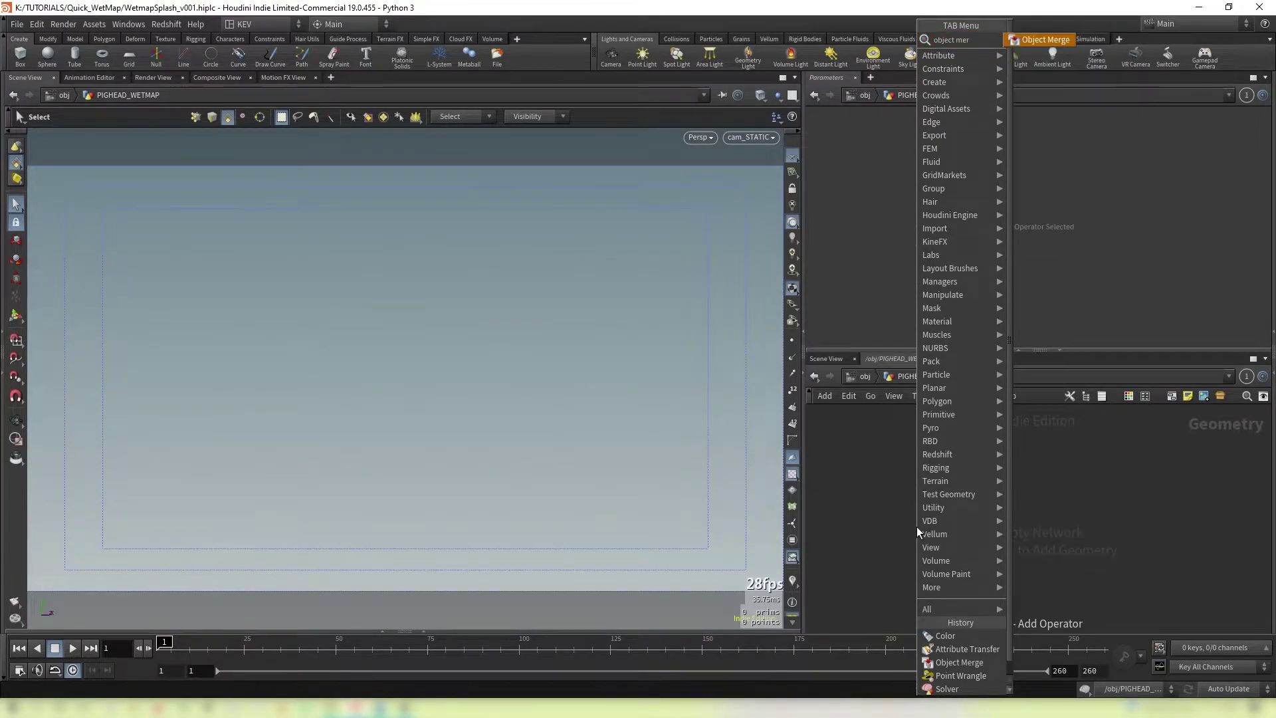
key(Return)
click(917, 525)
key(ctrl+c)
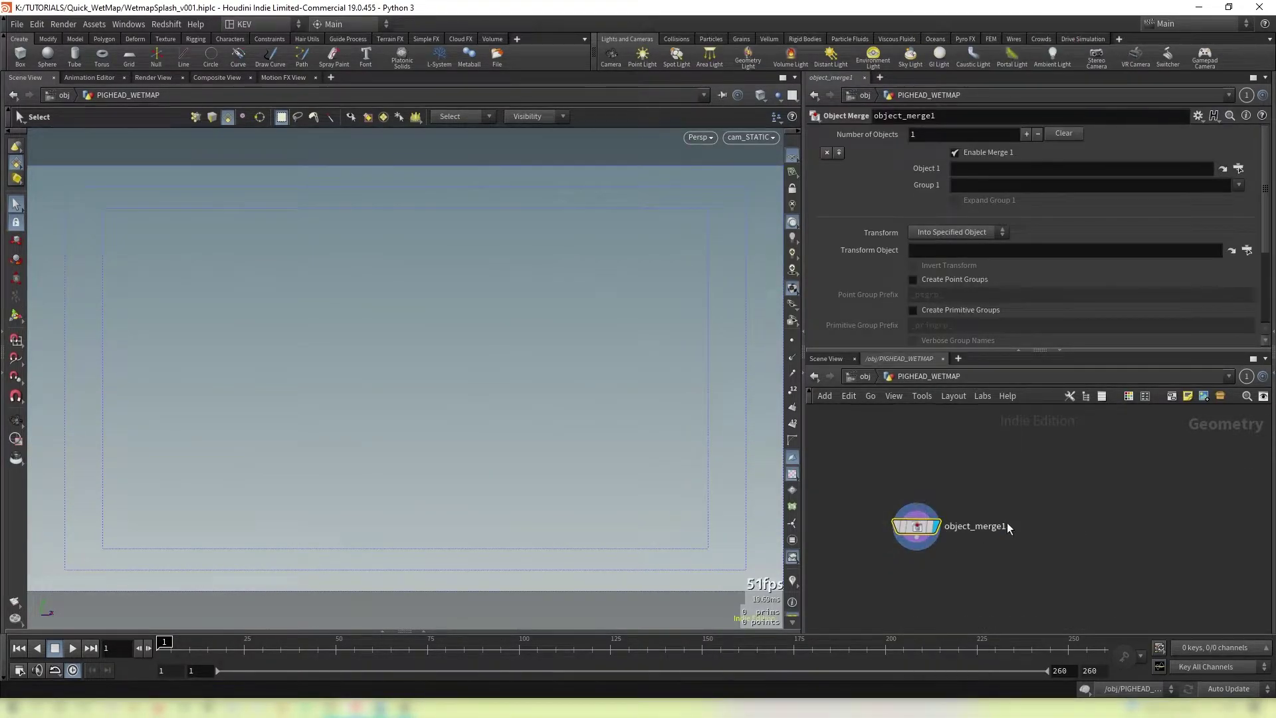
key(ctrl+v)
click(1082, 528)
Point object_merge1 at OUT_PIG and object_merge2 at FLIP_OUT.
click(1238, 168)
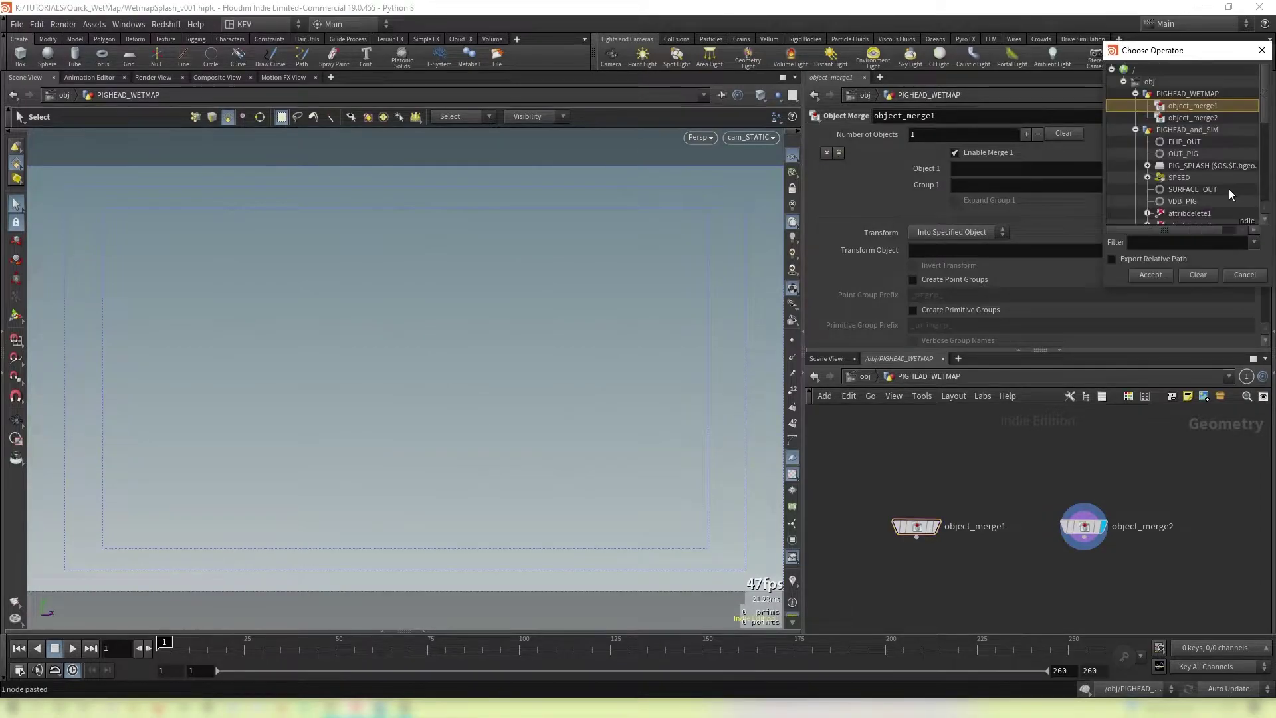
double_click(1185, 153)
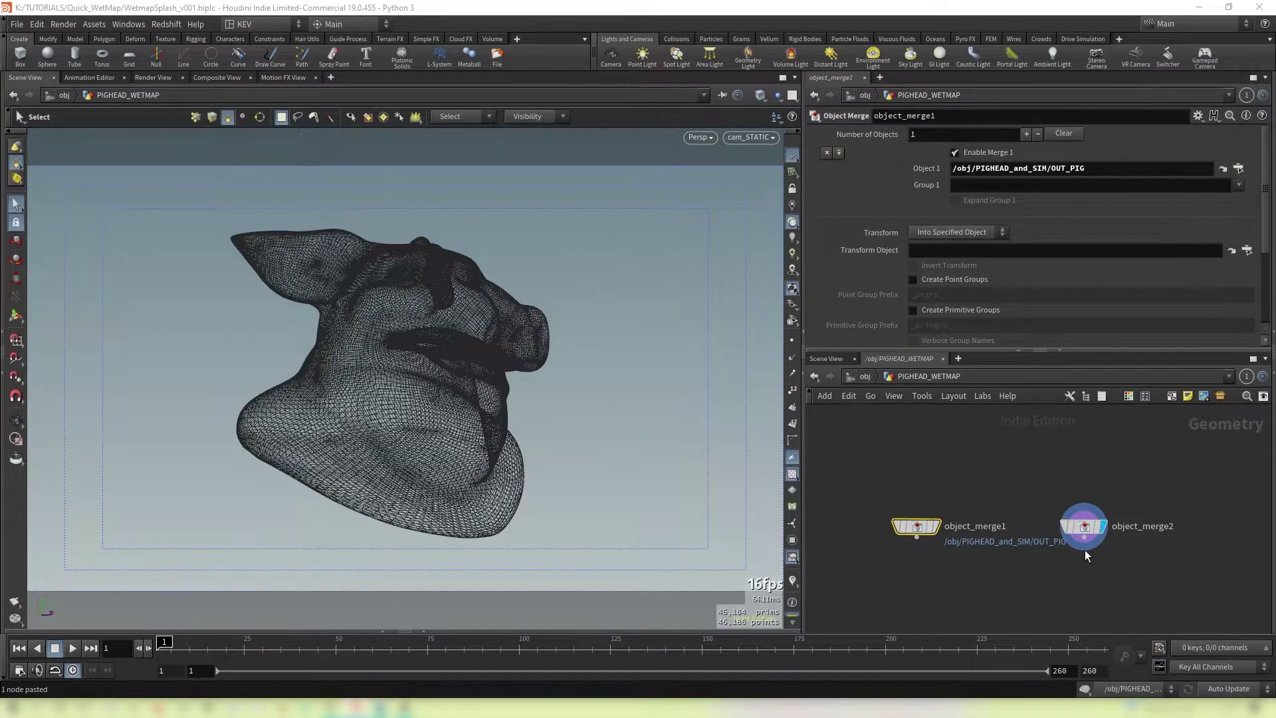
click(1083, 526)
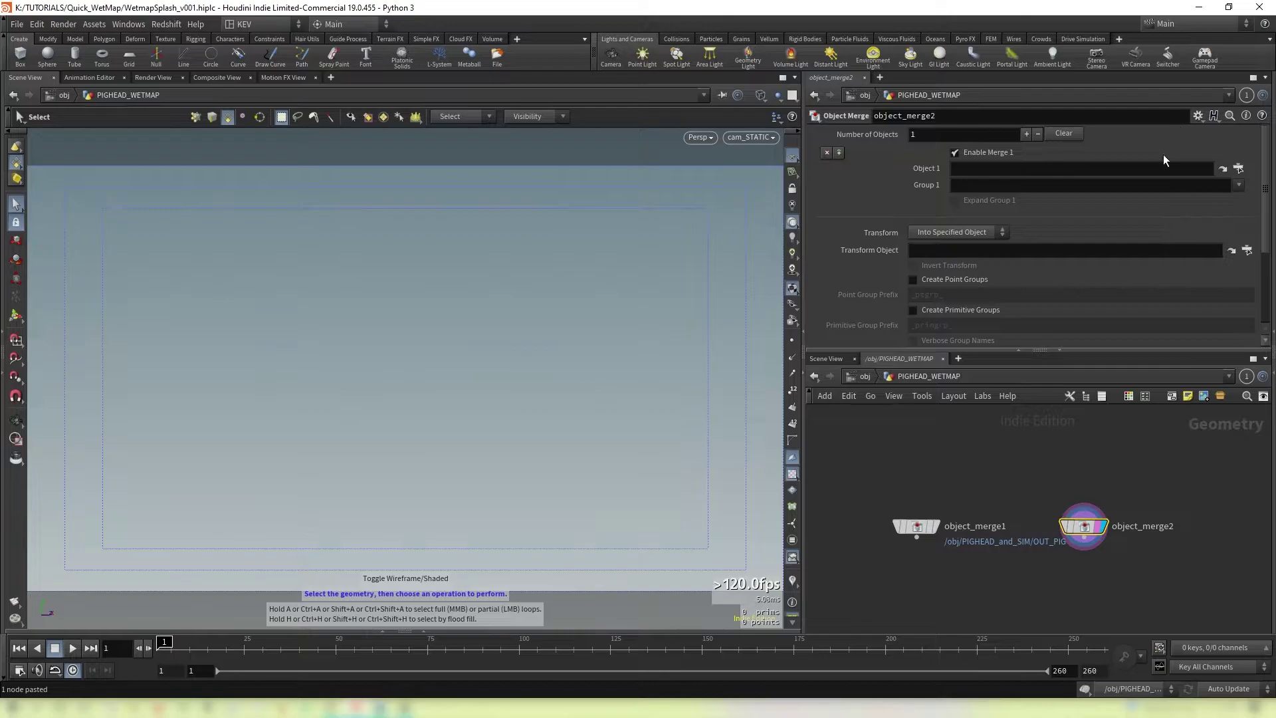
click(1238, 168)
double_click(1183, 149)
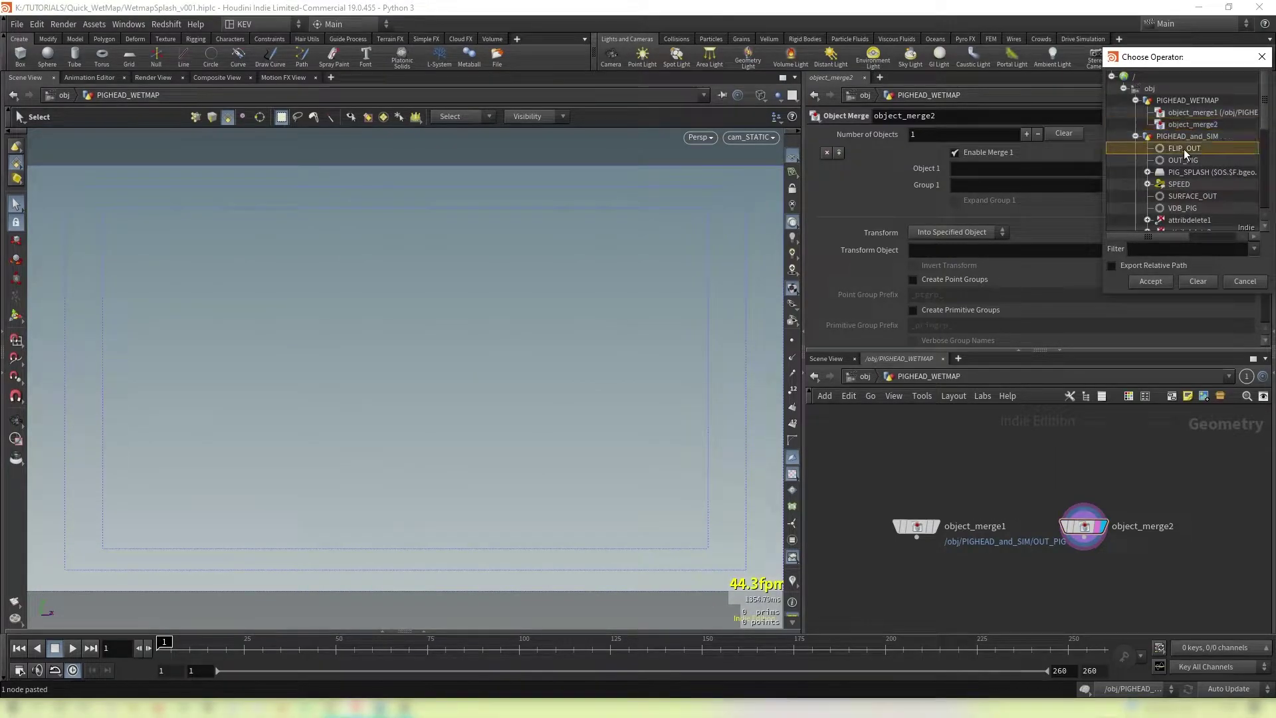
key(Tab)
Add color1 below object_merge1 and set it to black.
text(color)
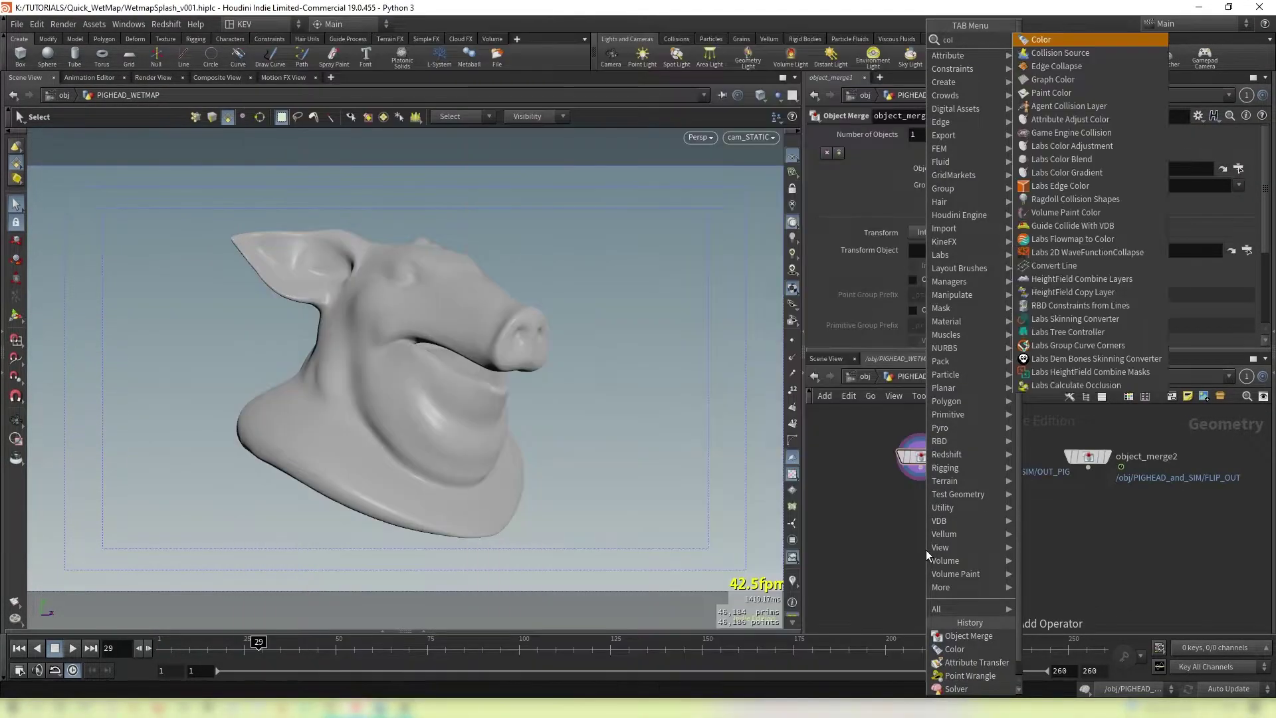
key(Return)
click(926, 548)
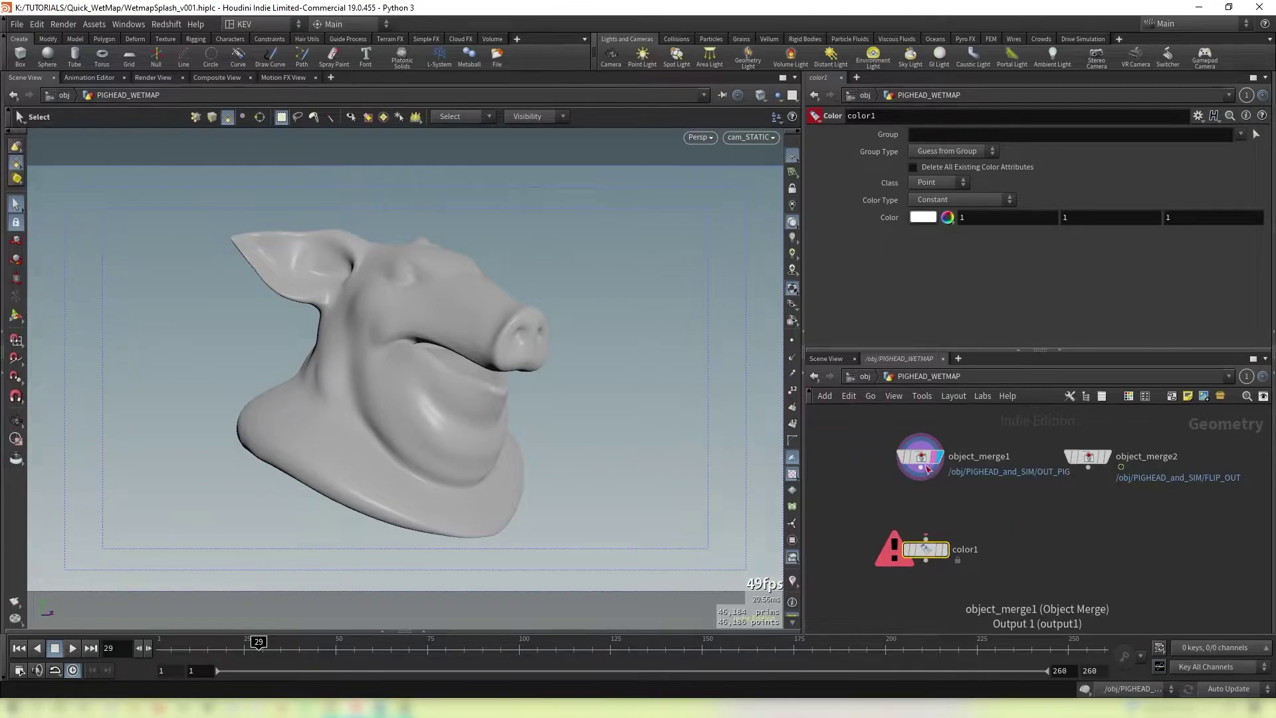
drag(920, 479, 919, 519)
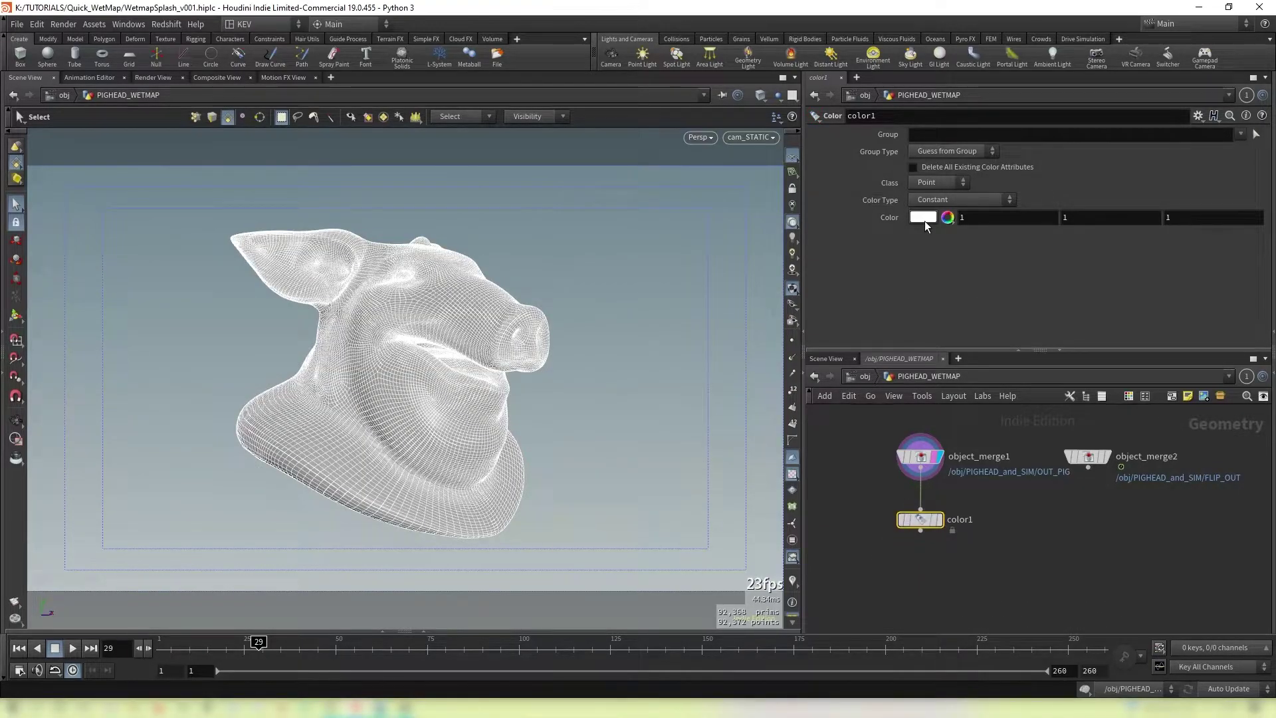
click(925, 218)
click(870, 192)
Duplicate it as color2, fed by object_merge2, and set it to red.
mouse_move(905, 509)
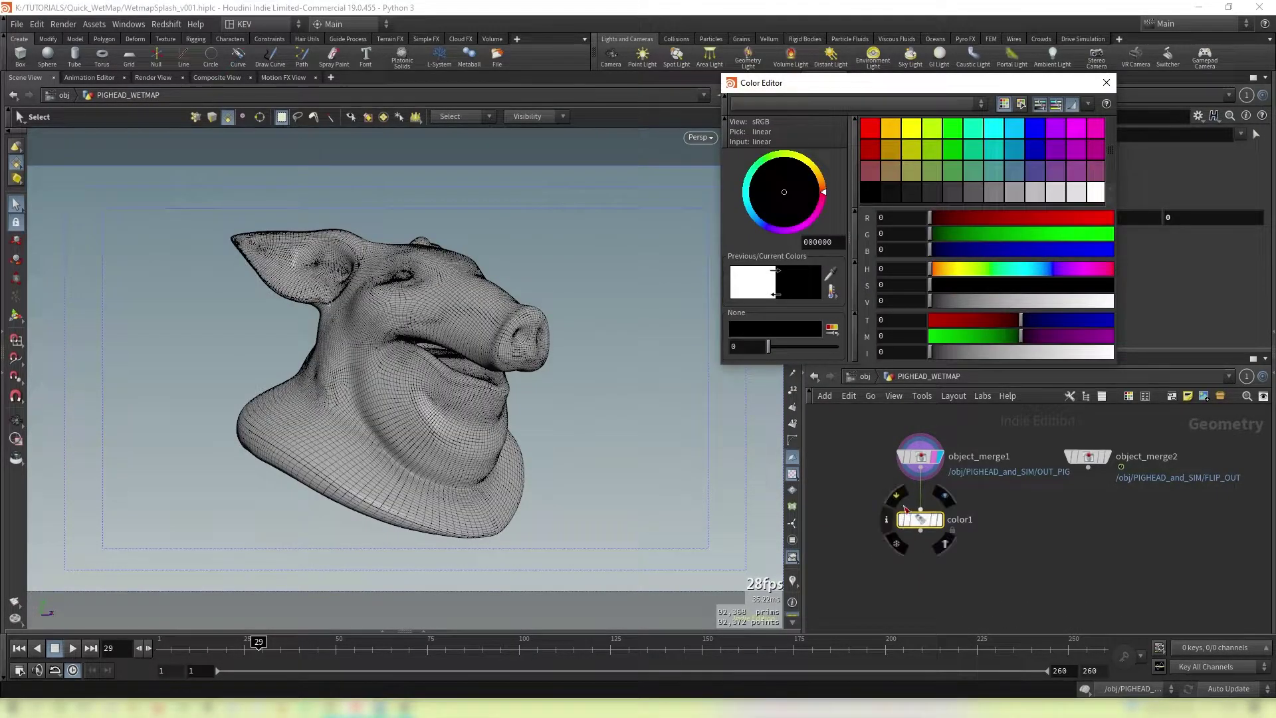
key(ctrl+c)
key(ctrl+v)
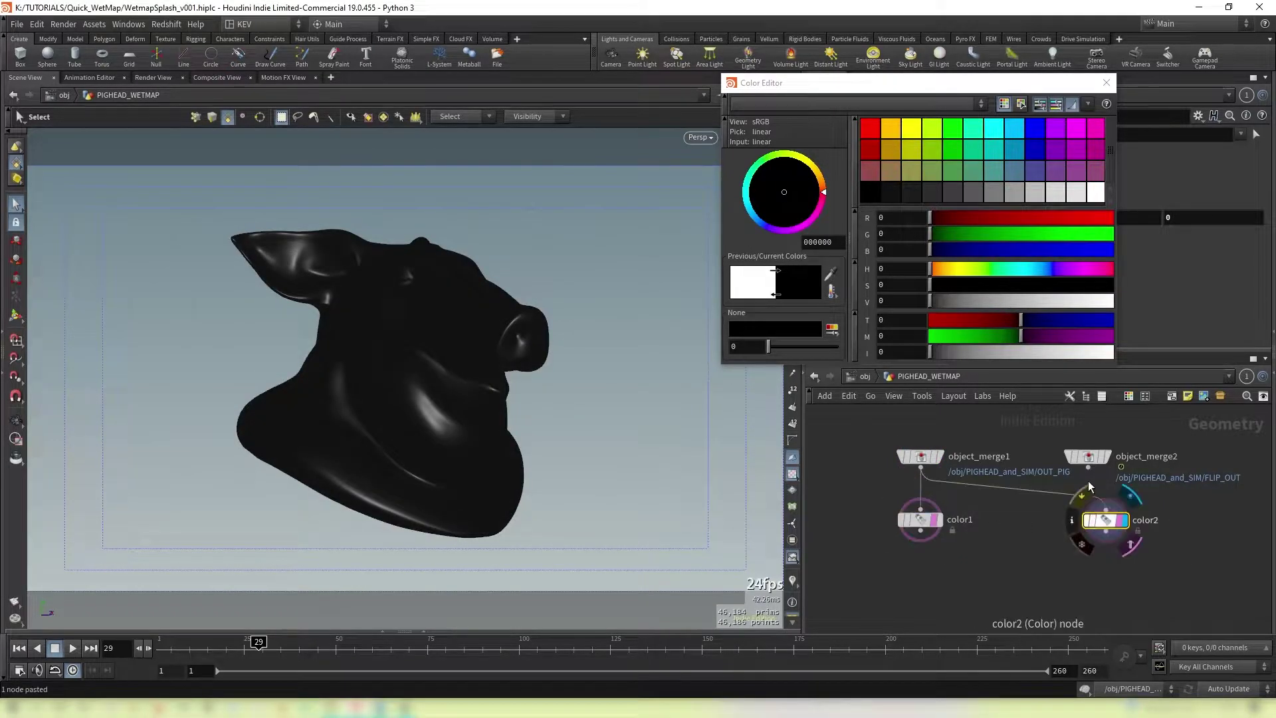
drag(1087, 468, 1096, 526)
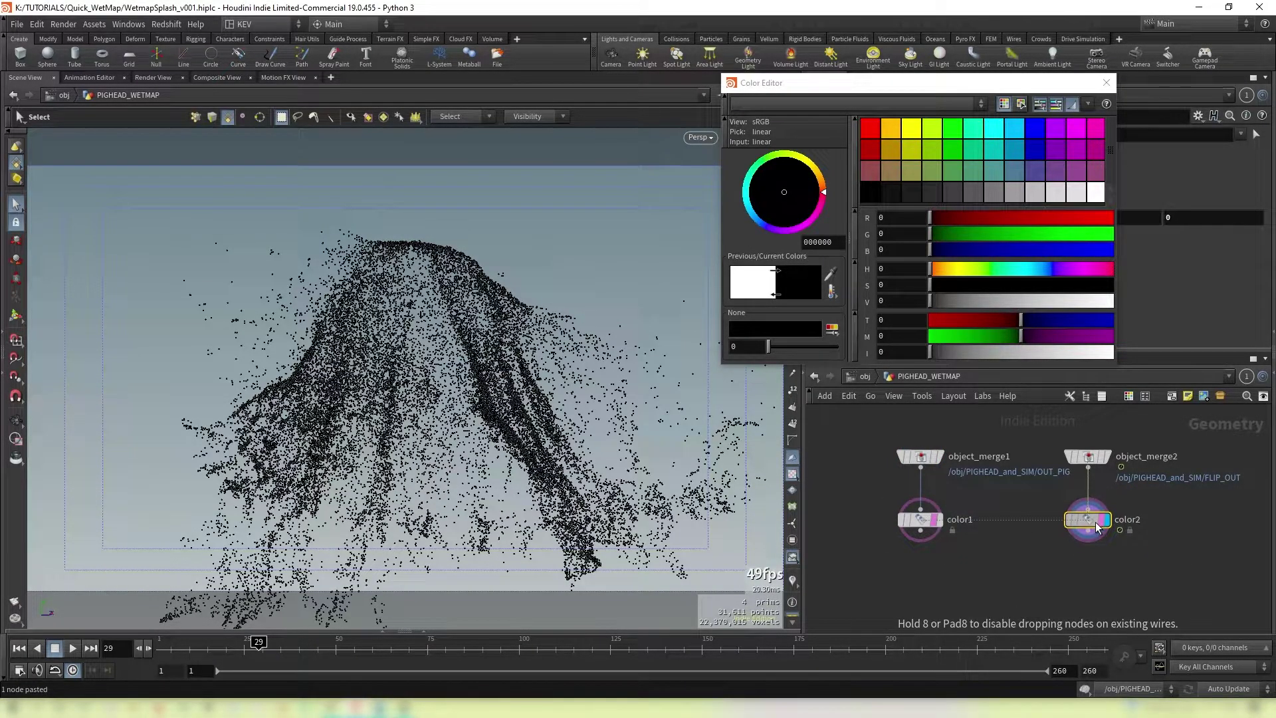
click(869, 127)
click(1106, 82)
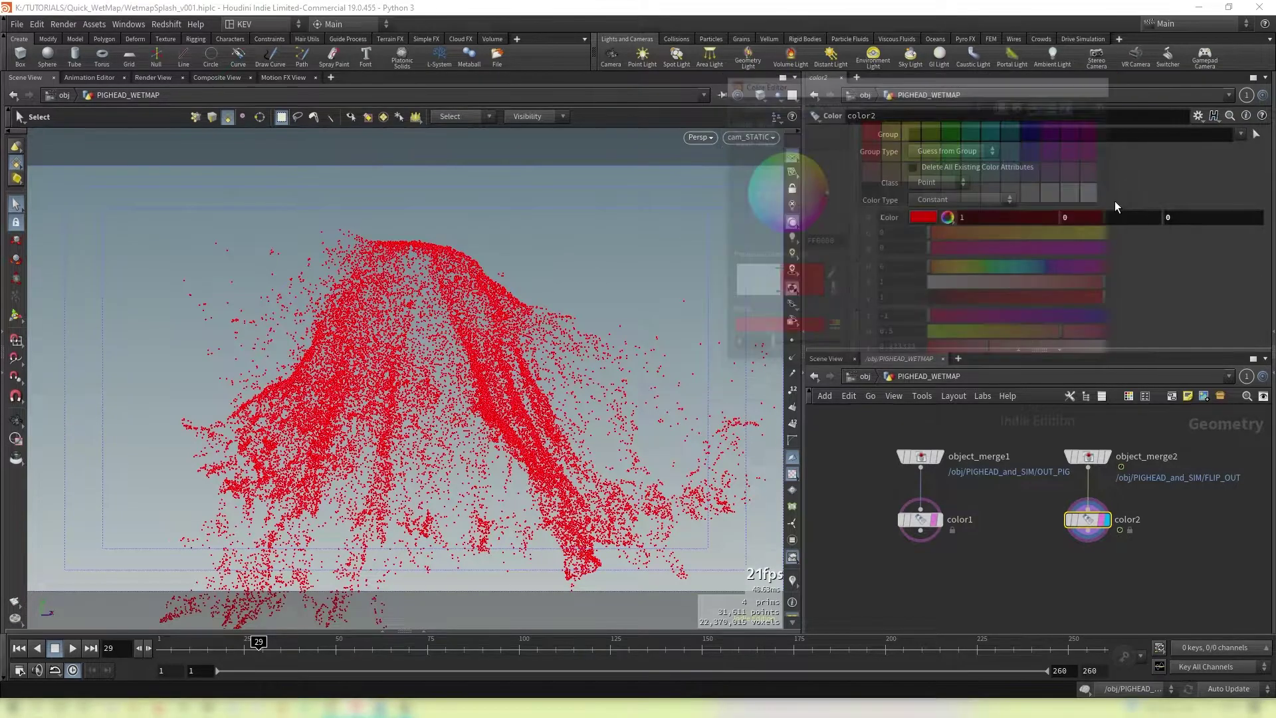
key(Tab)
Add an Attribute Transfer fed by color1 and color2 and display it.
text(attr)
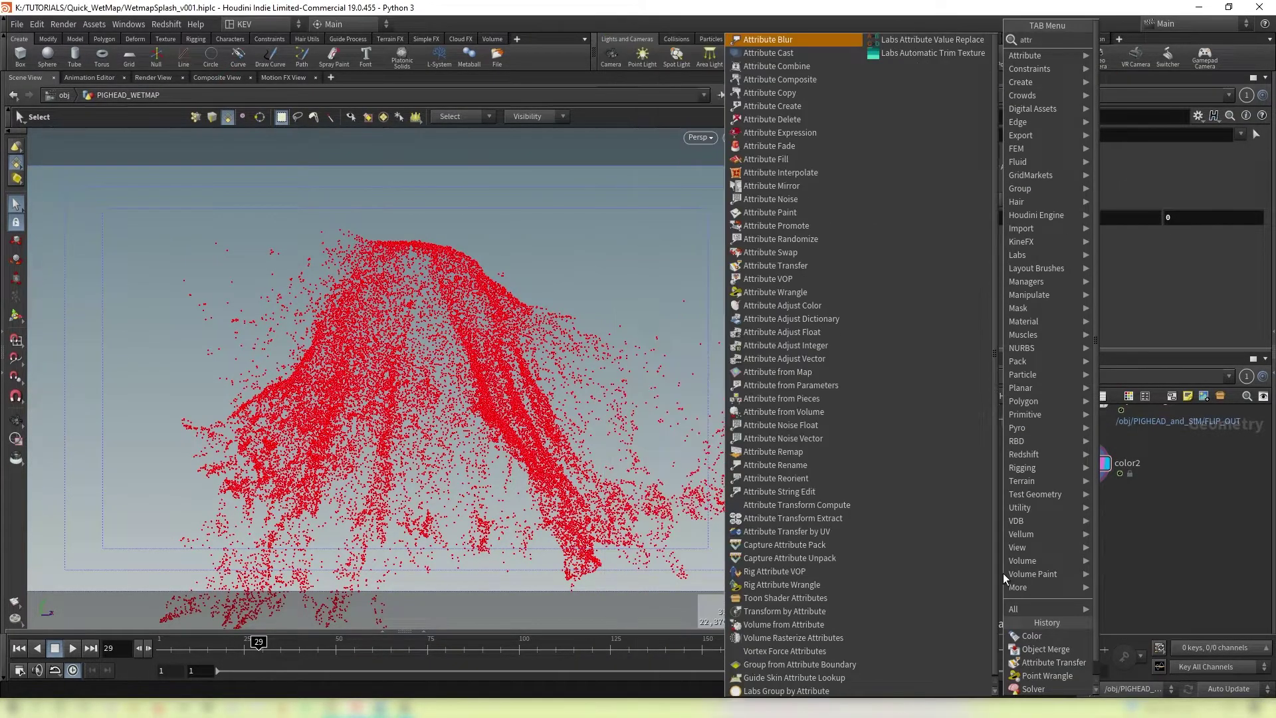
key(Down)
key(Down)
key(Down)
key(Down)
key(Down)
key(Down)
key(Down)
key(Down)
key(Down)
key(Down)
key(Down)
key(Down)
key(Down)
key(Down)
key(Down)
key(Down)
key(Down)
key(Return)
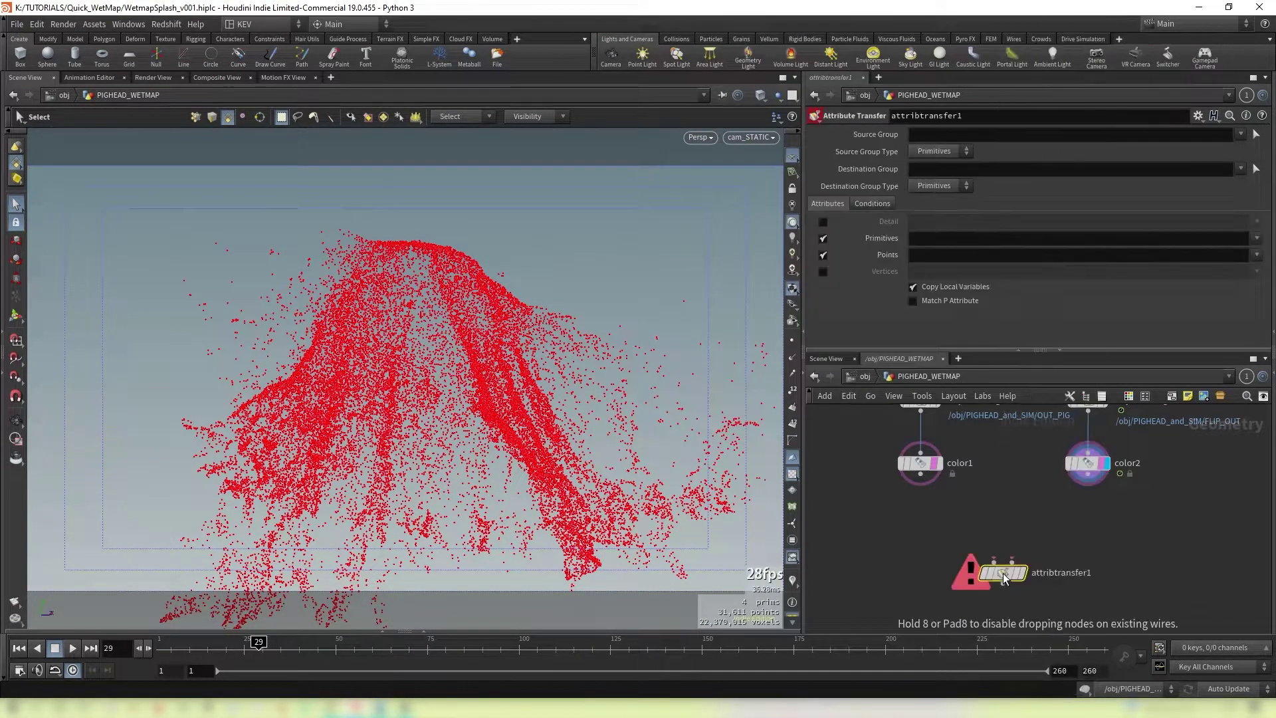
click(1003, 572)
drag(920, 474, 994, 560)
drag(1088, 473, 1007, 533)
click(1027, 573)
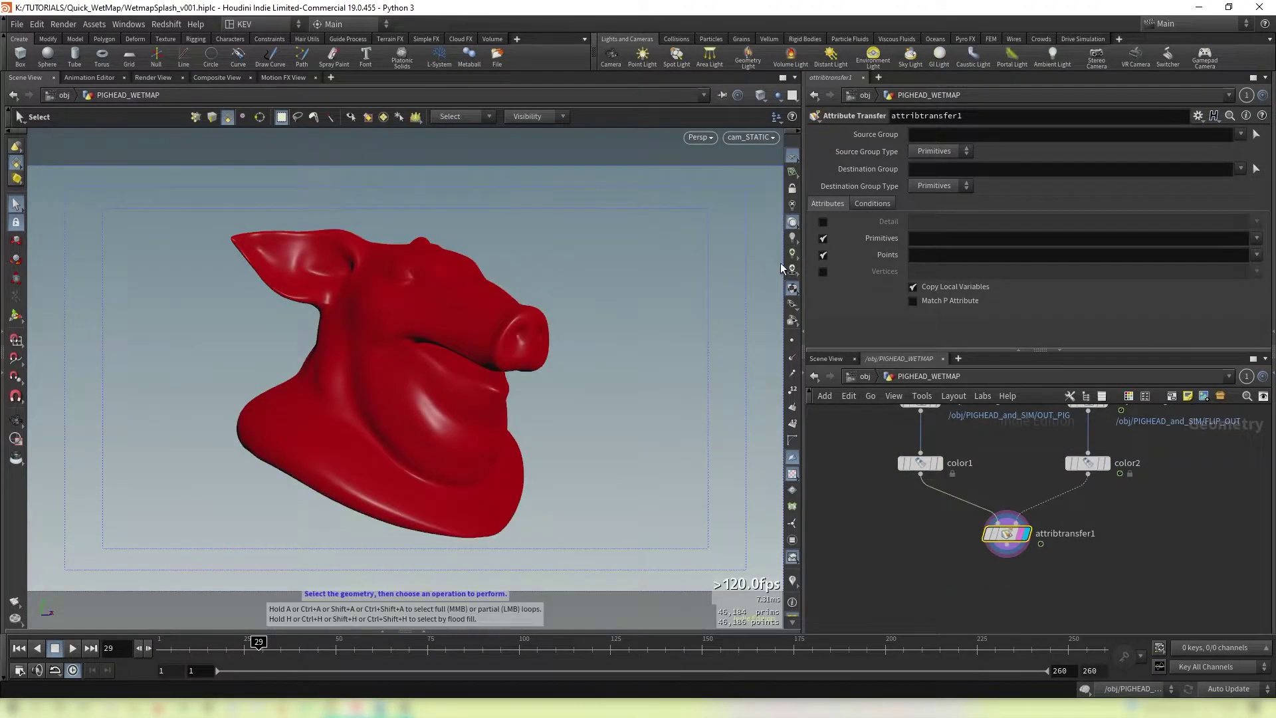
Transfer the Cd point attribute with a Distance Threshold of 0.05.
click(934, 258)
text(C)
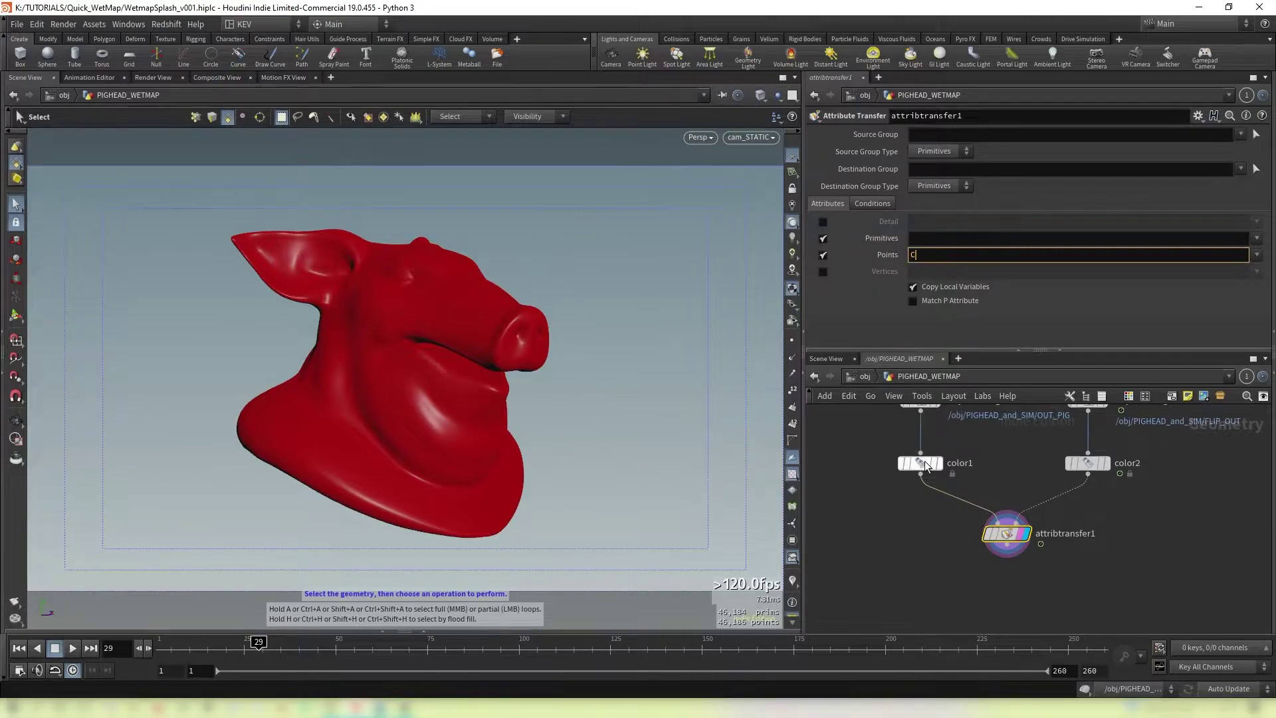
text(d)
key(Return)
click(874, 204)
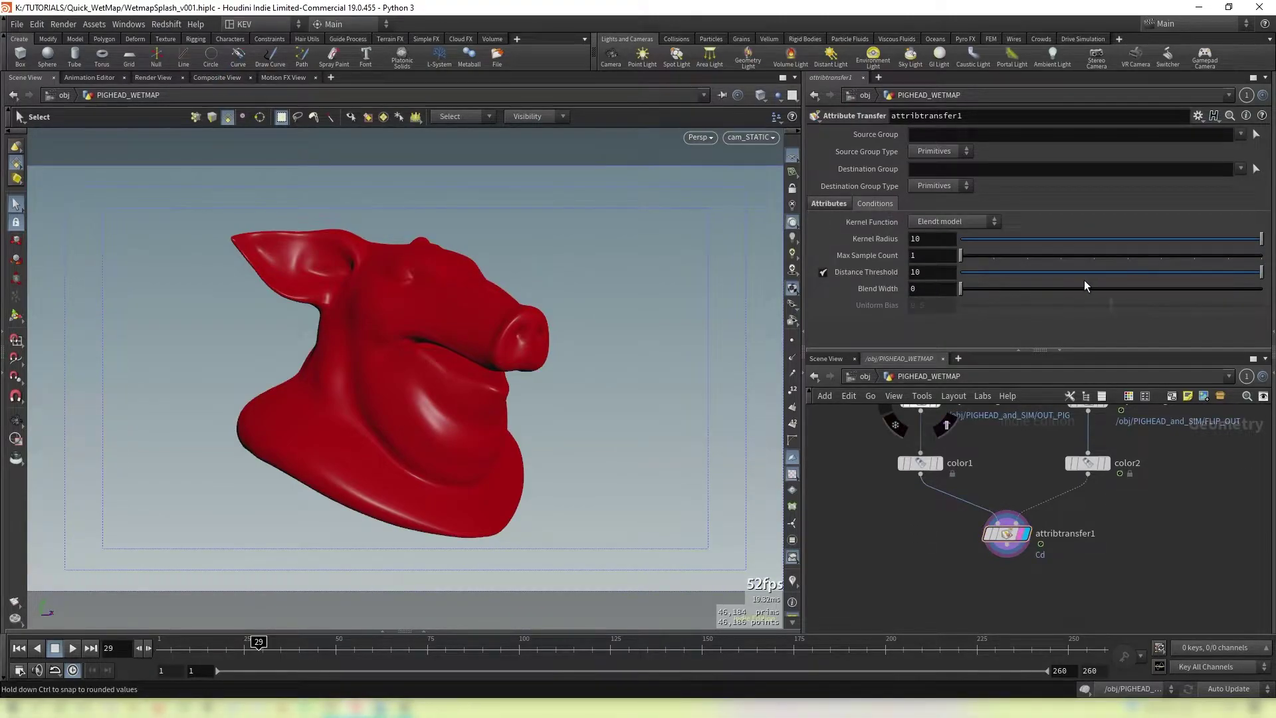
drag(1249, 273, 955, 281)
click(938, 272)
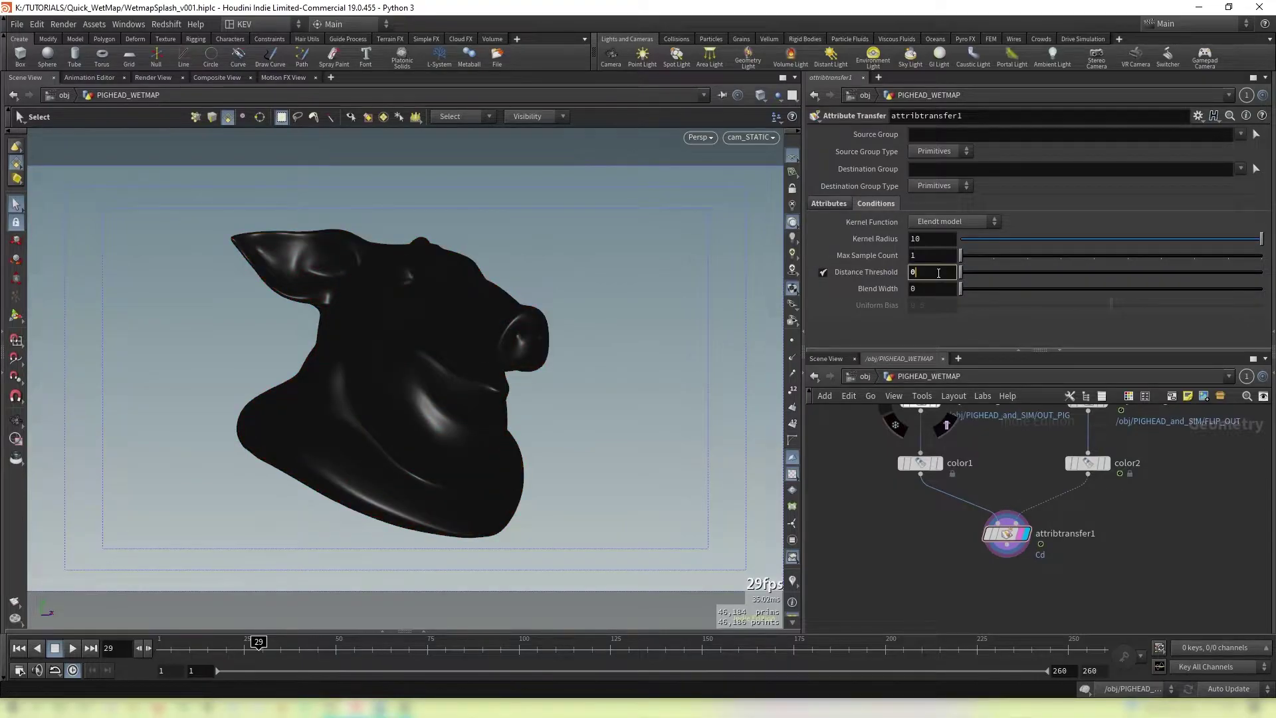
text(.05)
key(Return)
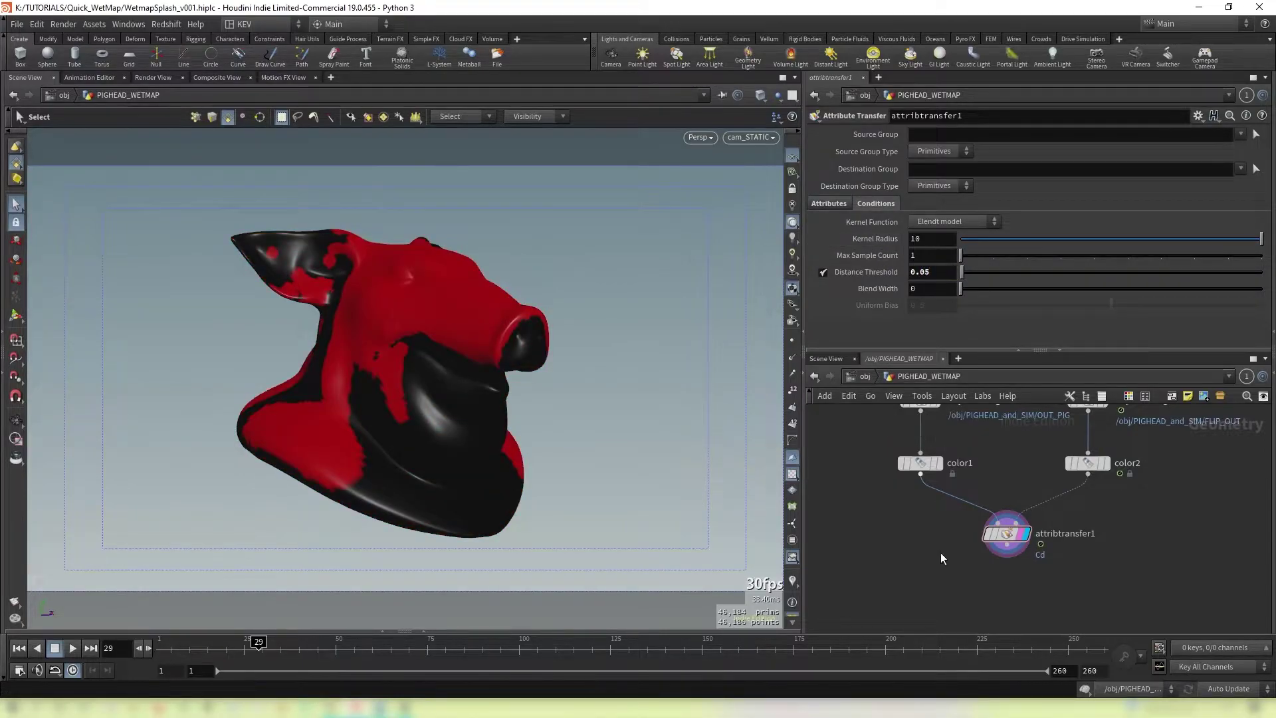
Scrub frames to watch the red patches spread, then auto-layout the nodes.
click(188, 653)
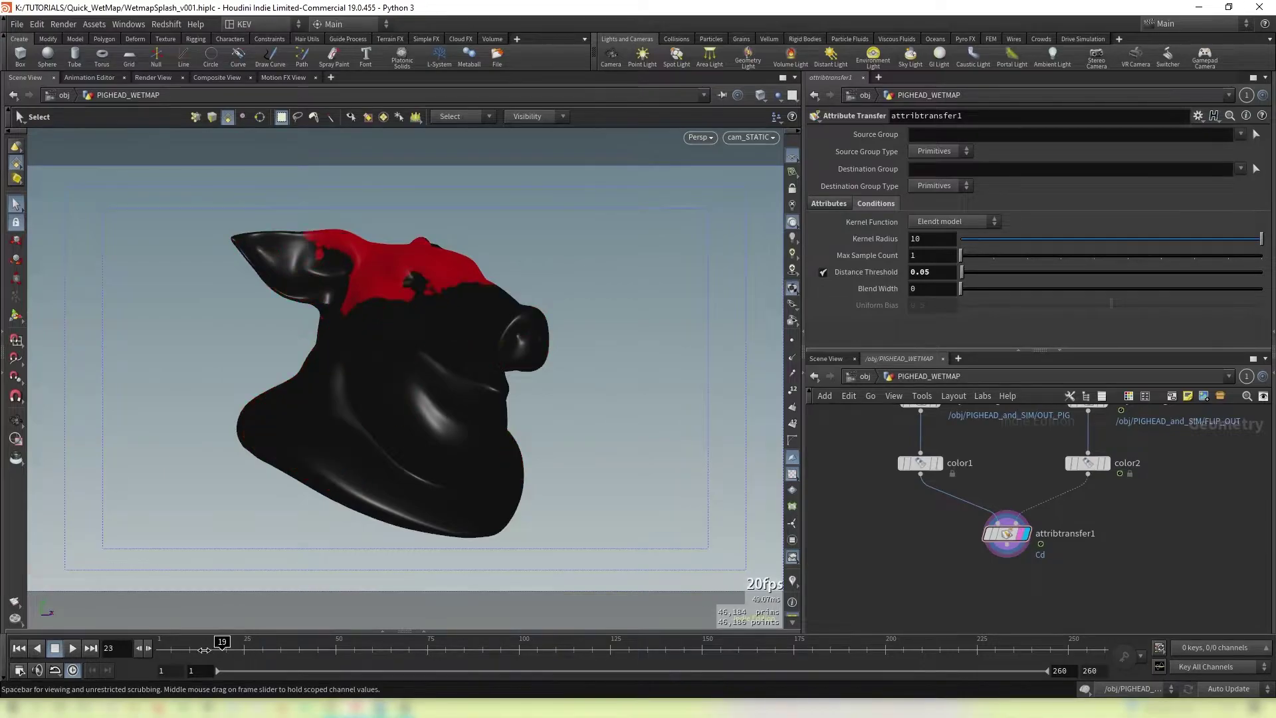
mouse_move(189, 653)
mouse_down()
mouse_move(289, 684)
mouse_move(309, 652)
mouse_move(329, 651)
mouse_up()
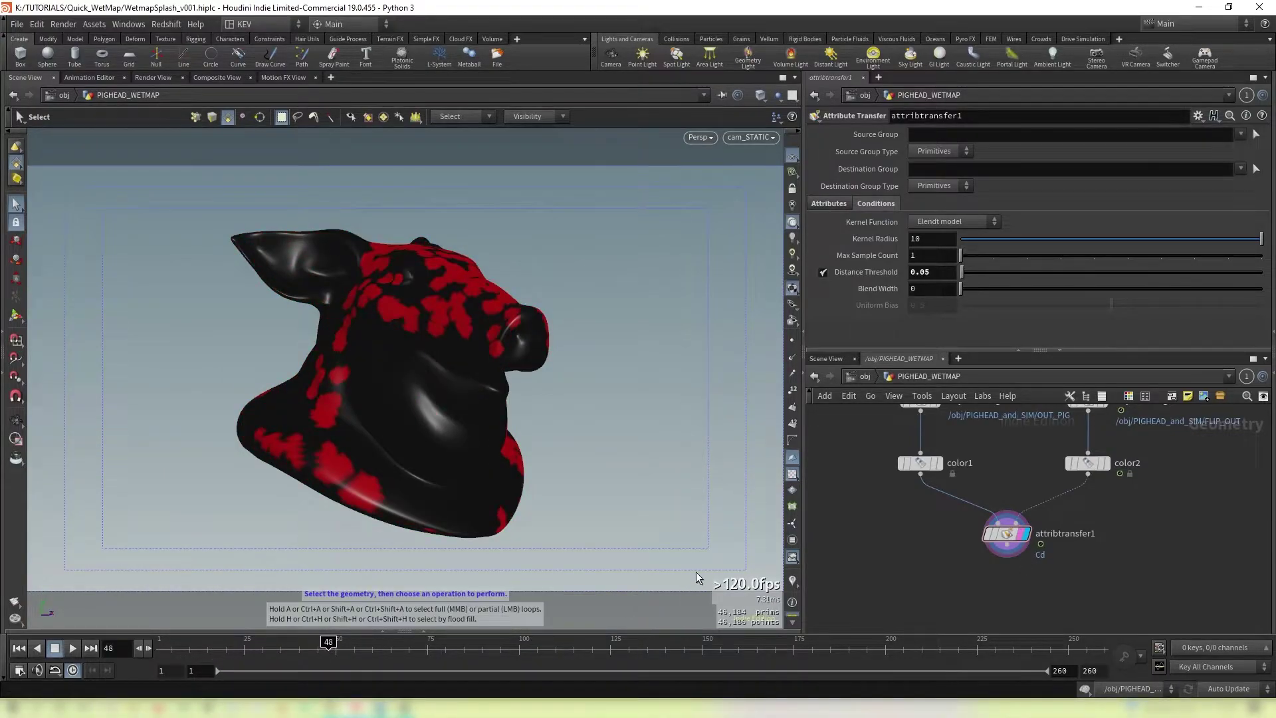
key(l)
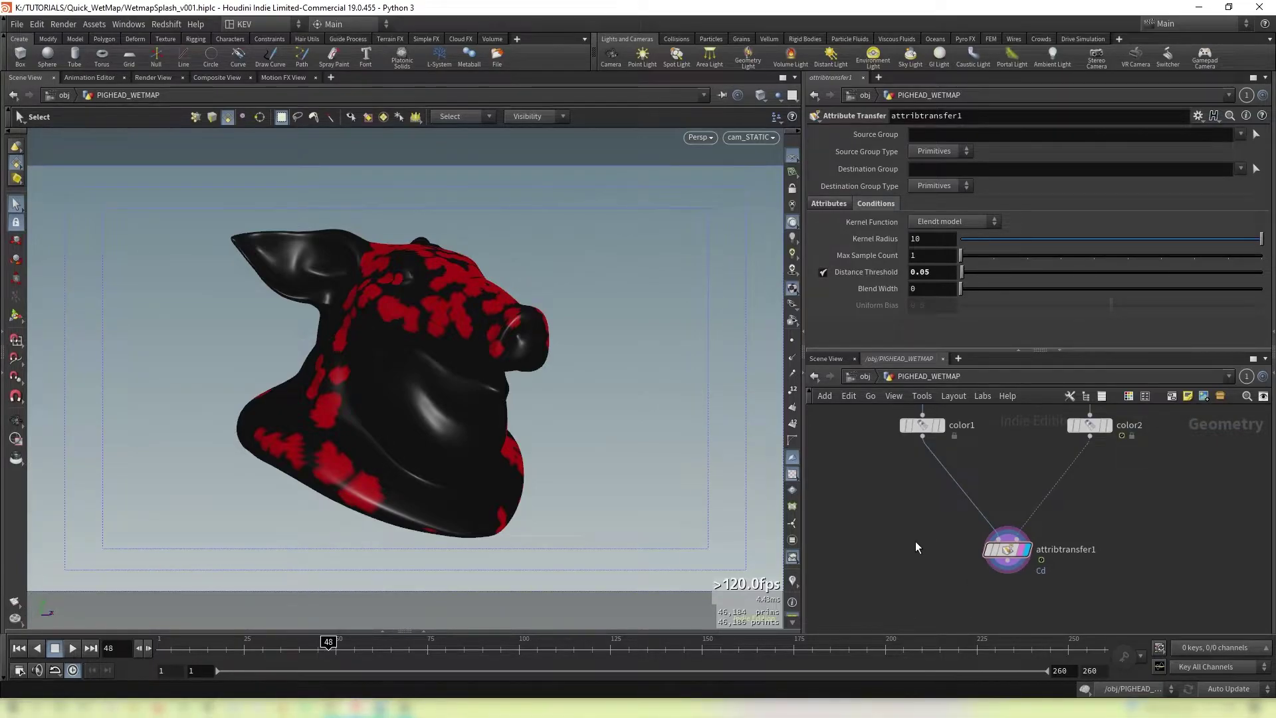
Add a Solver node taking color1 as first input and color2 as second.
key(Tab)
text(solver)
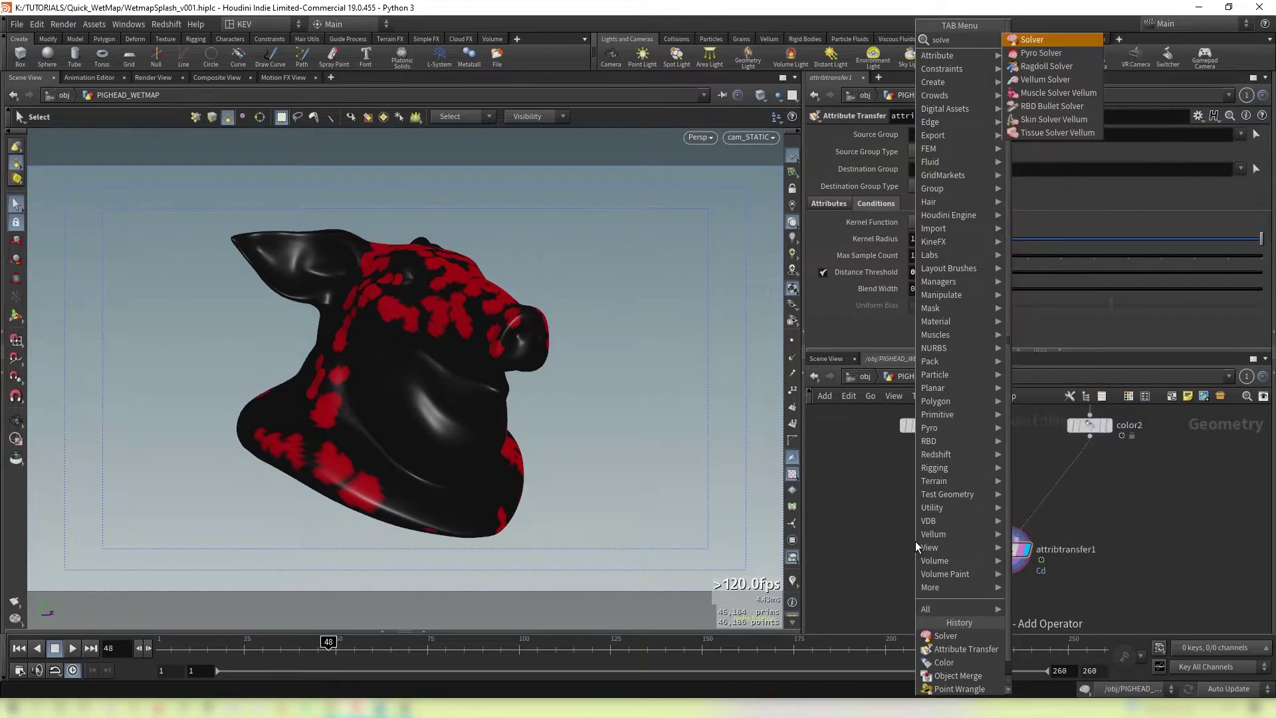
key(Return)
click(904, 554)
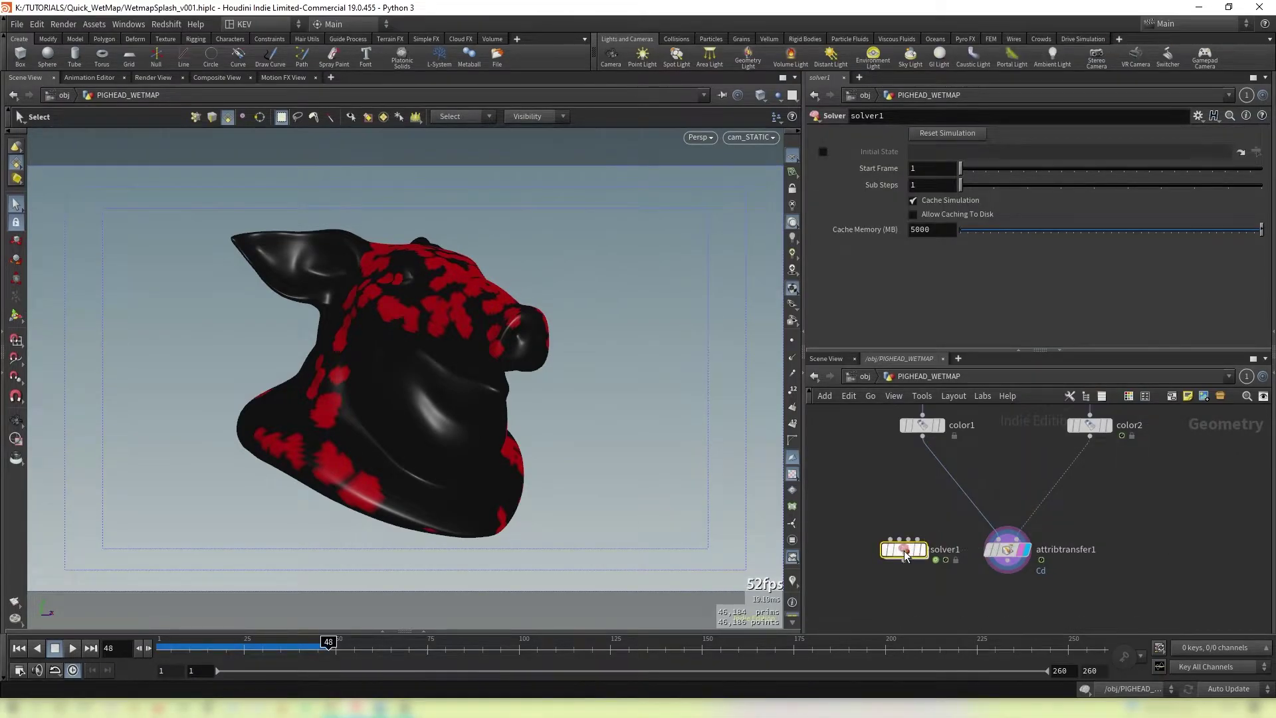
mouse_move(904, 554)
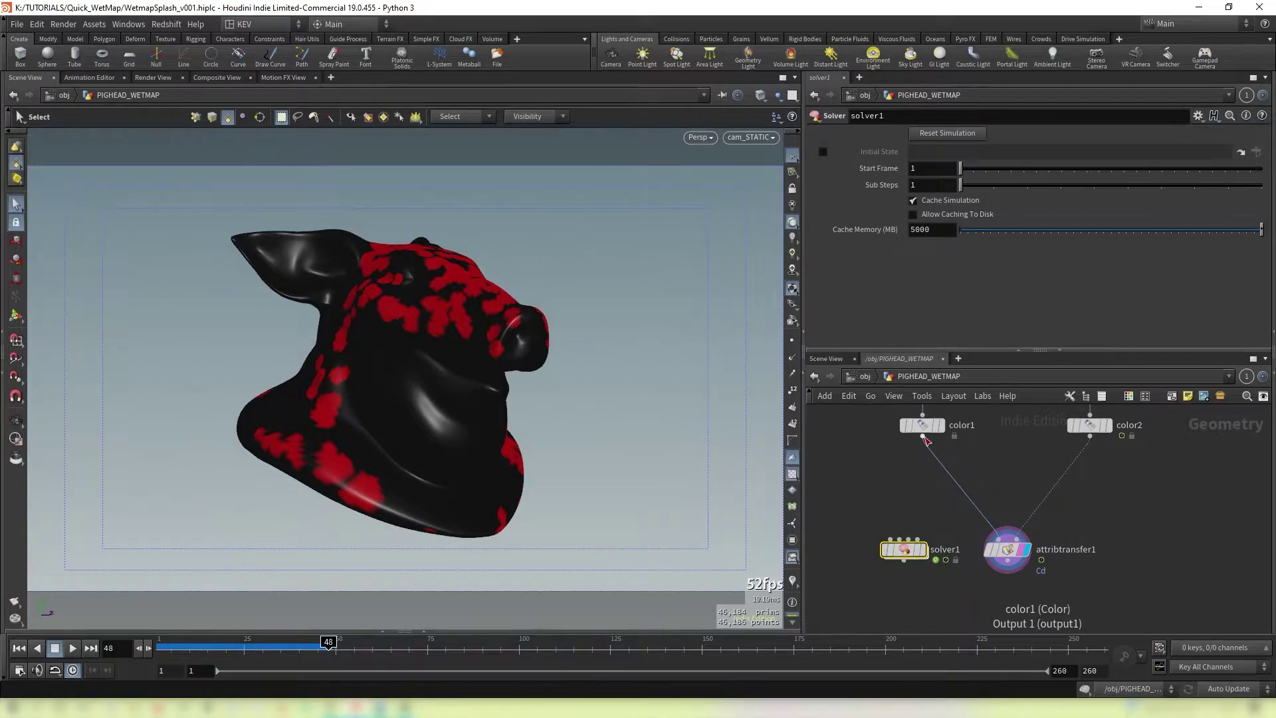
click(922, 437)
drag(922, 438, 1090, 438)
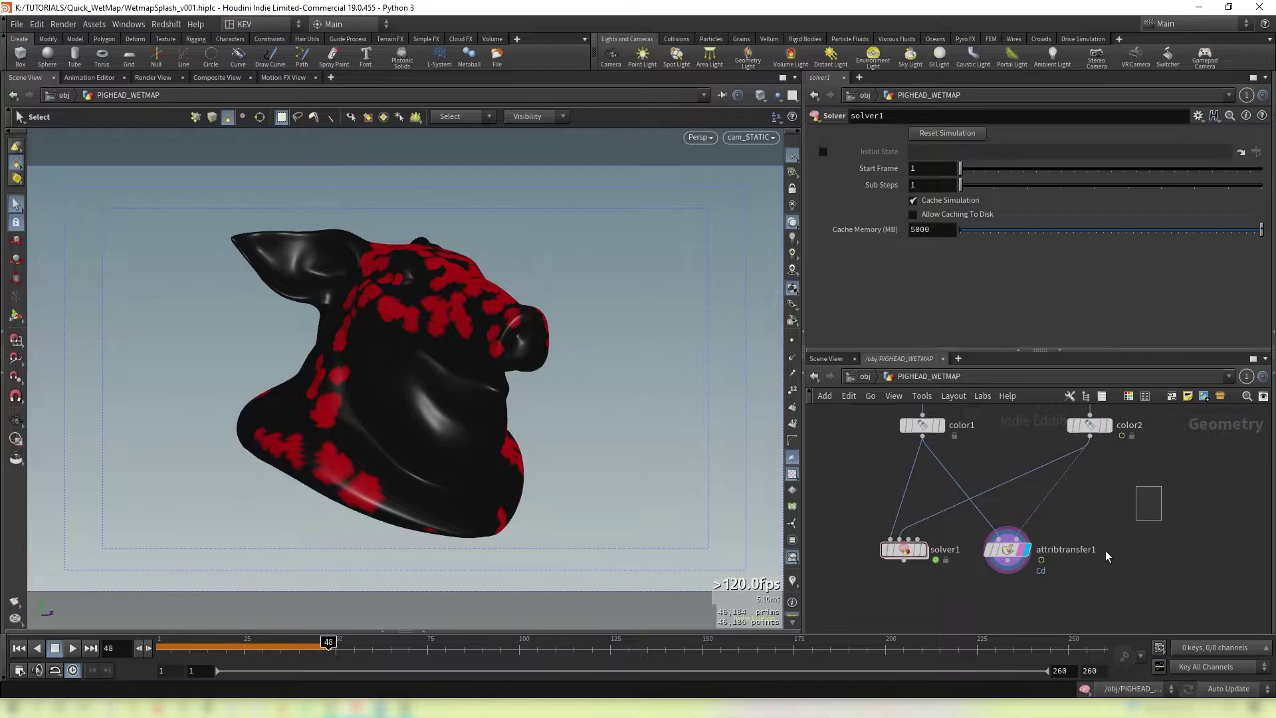
drag(1155, 524, 964, 598)
Move attribtransfer1 inside solver1 and wire Prev_Frame into its first input.
key(ctrl+x)
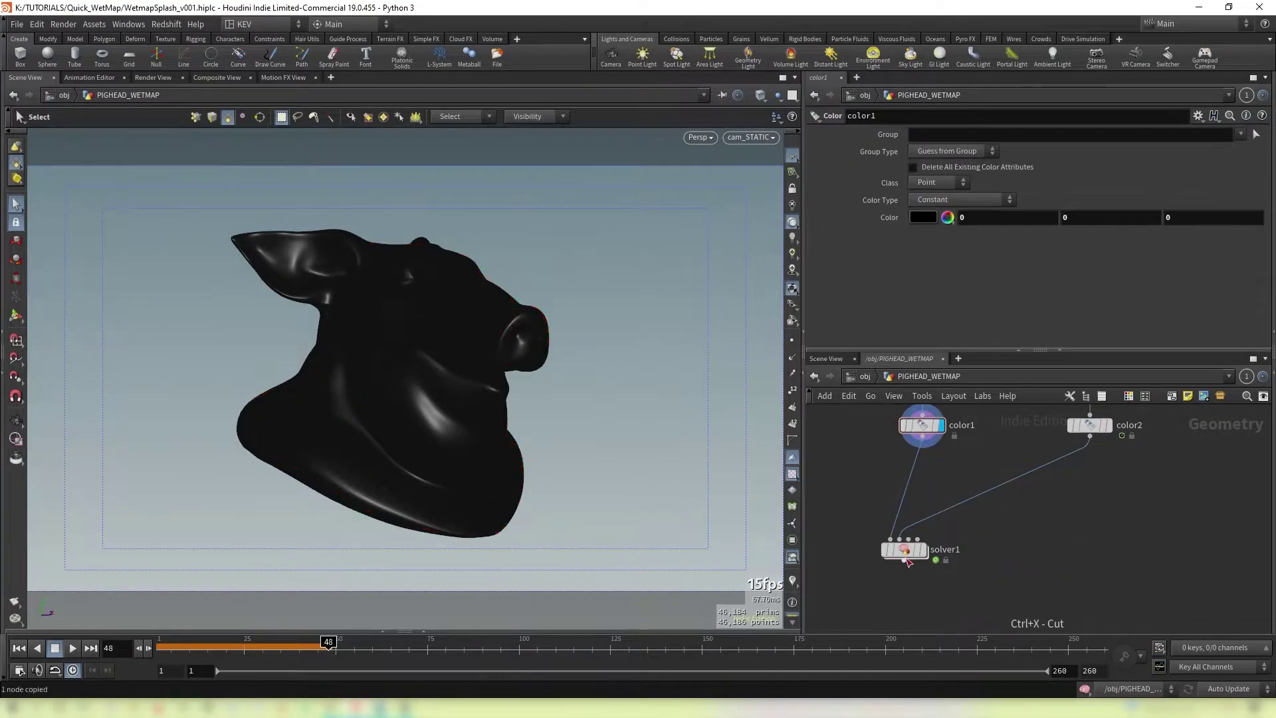
drag(904, 550, 995, 517)
double_click(995, 513)
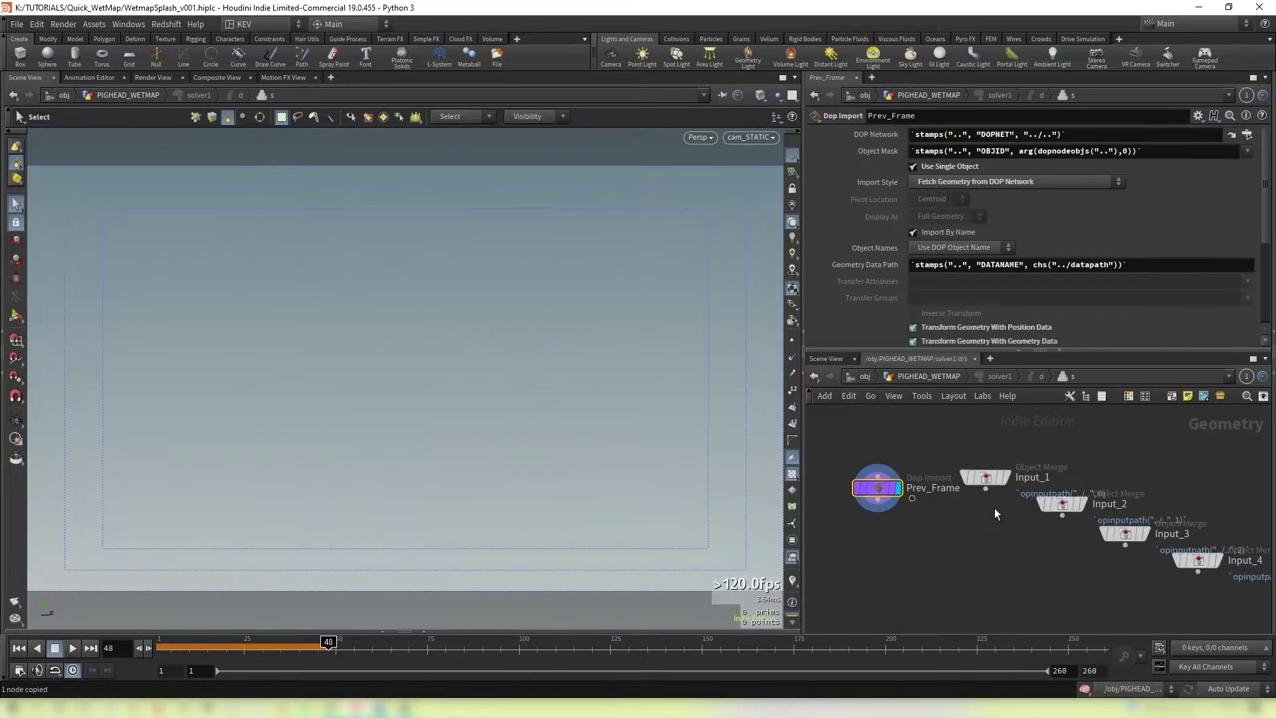
key(ctrl+v)
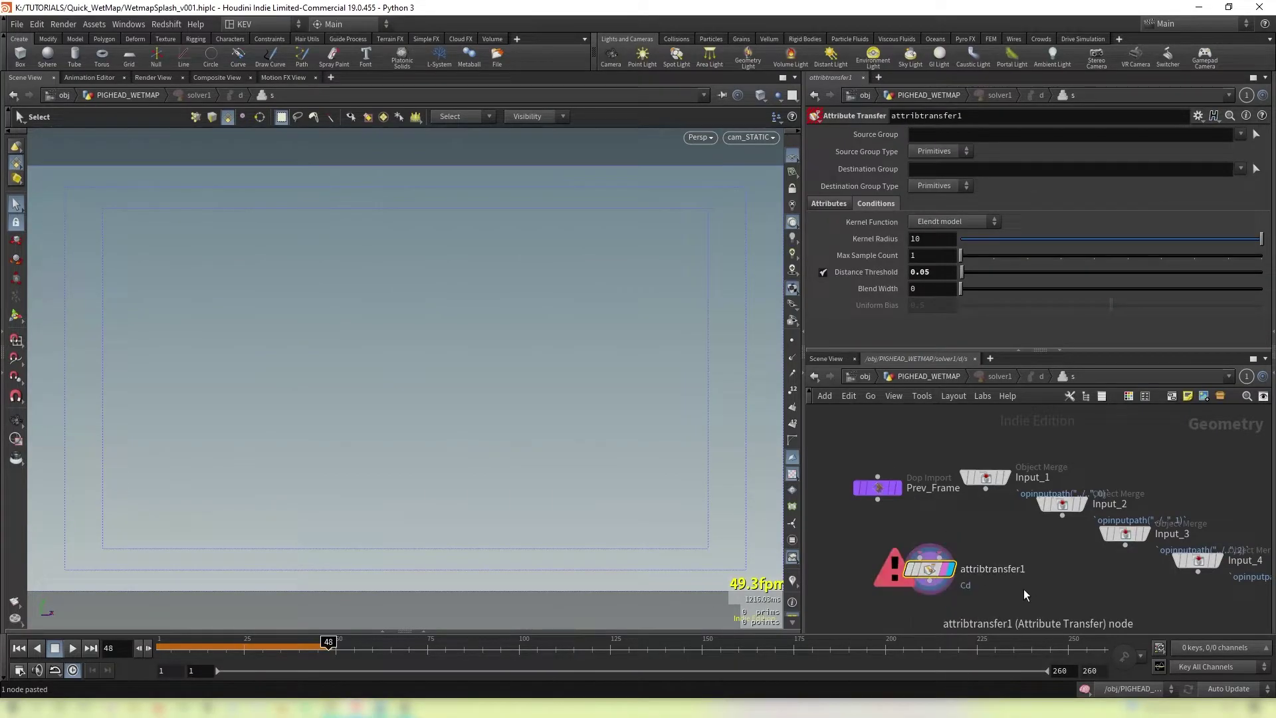
drag(877, 497, 1061, 515)
Wire Input_2 into attribtransfer1 and add output0 below it inside the solver.
middle_drag(956, 511, 947, 475)
click(935, 380)
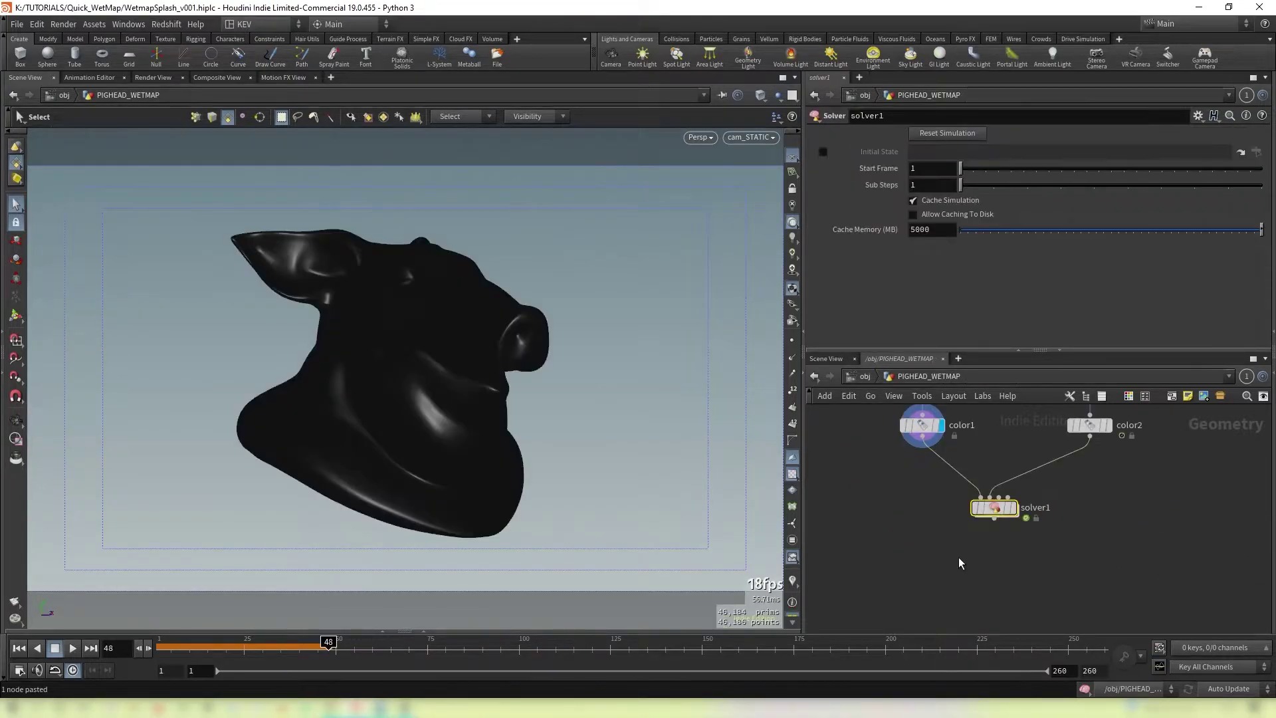
double_click(993, 505)
key(Tab)
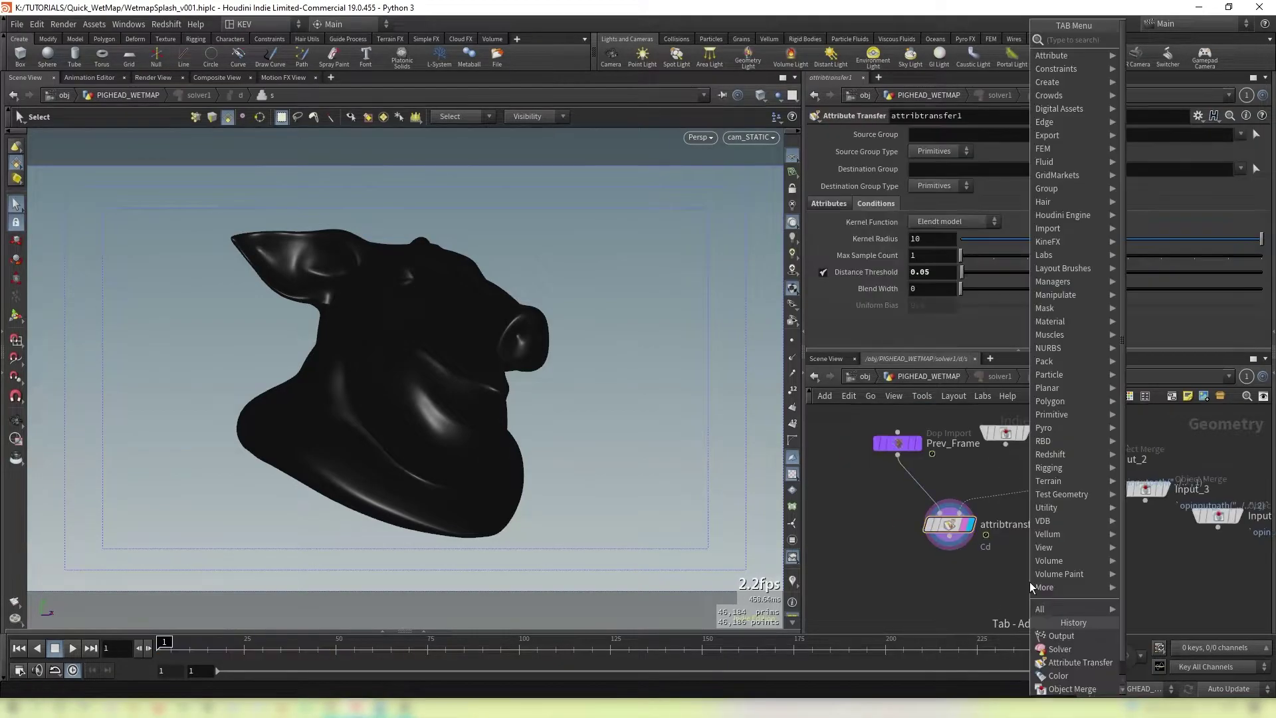
text(ou)
key(Return)
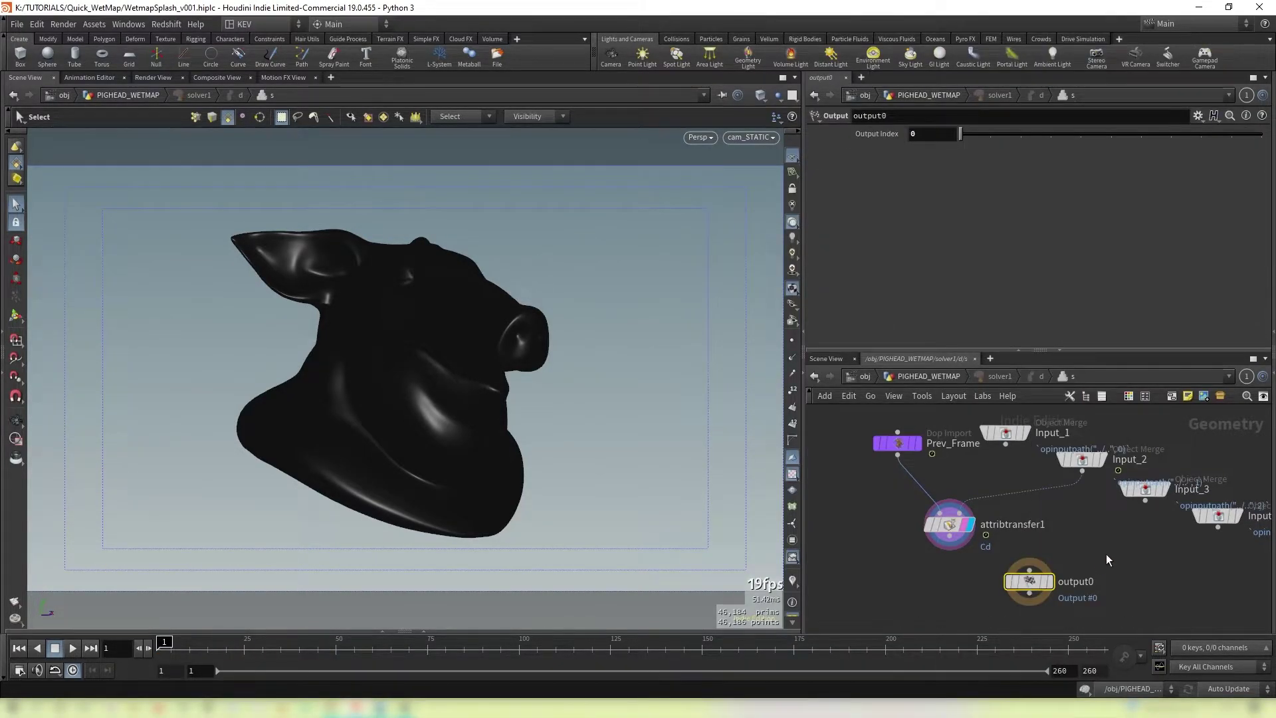
middle_drag(1105, 553, 1116, 485)
click(959, 586)
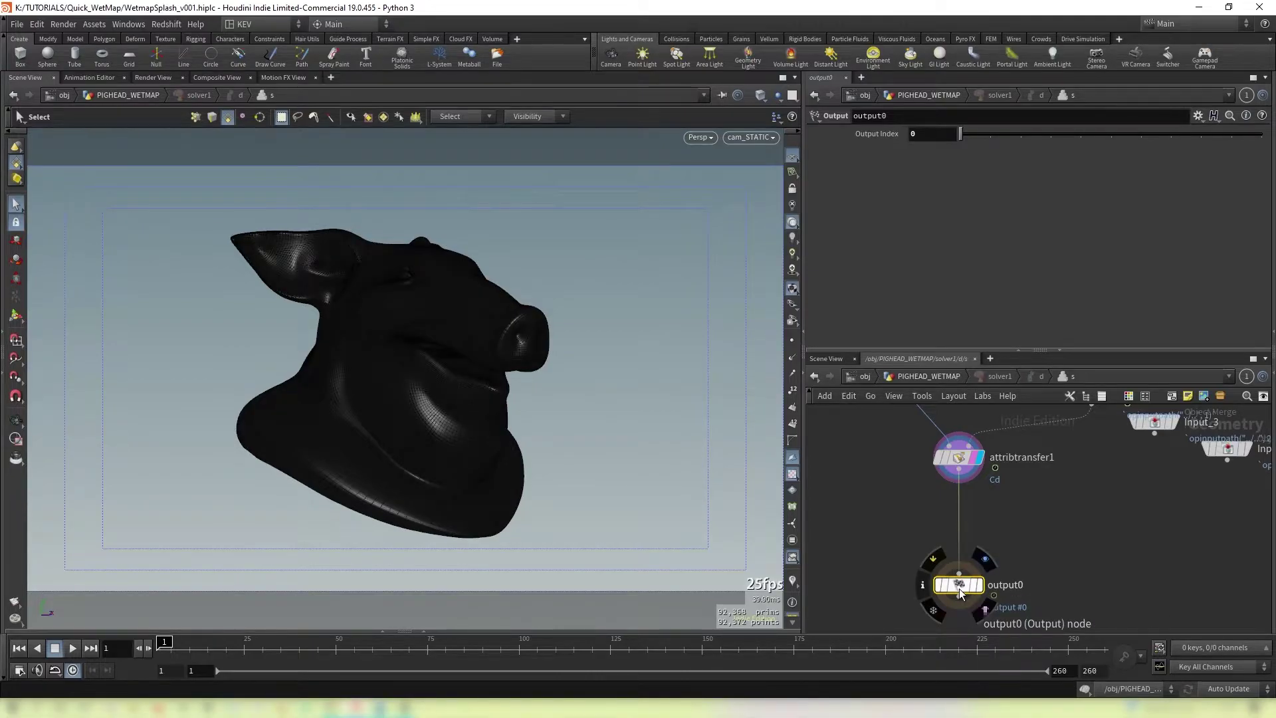
Display solver1 at the PIGHEAD_WETMAP level and play from frame 1 to cache the wetmap.
click(928, 376)
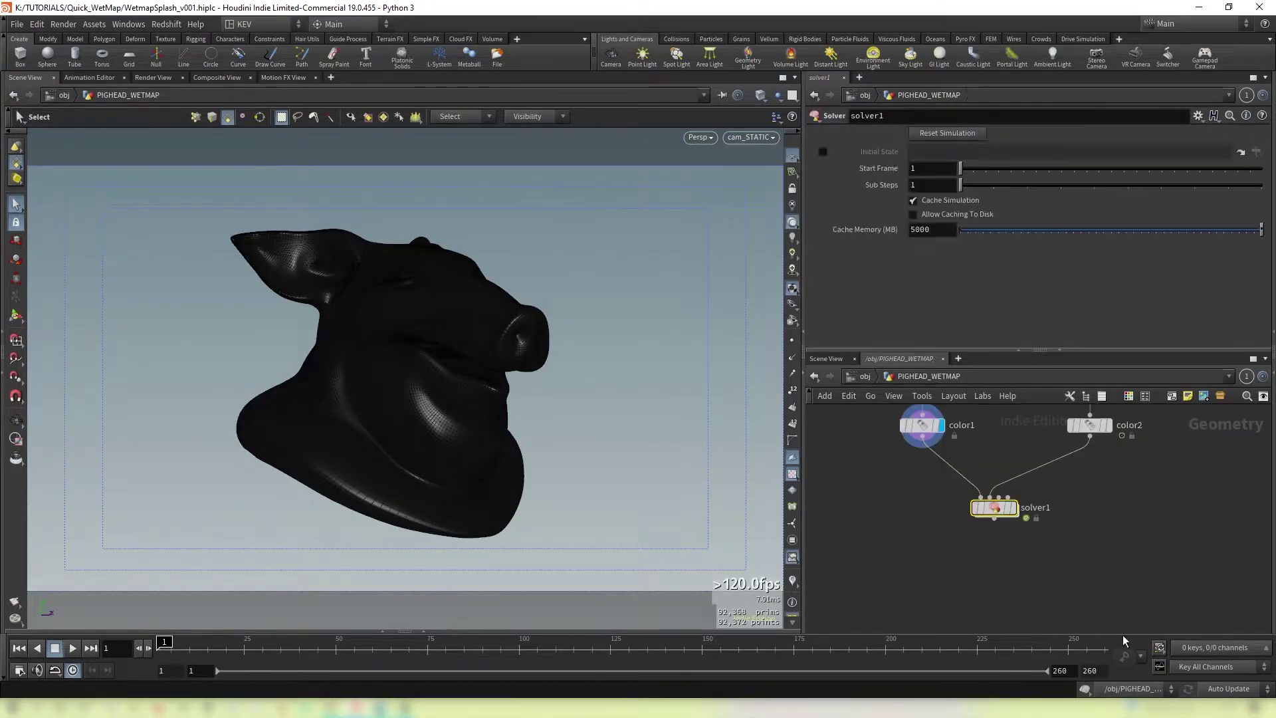
click(1013, 508)
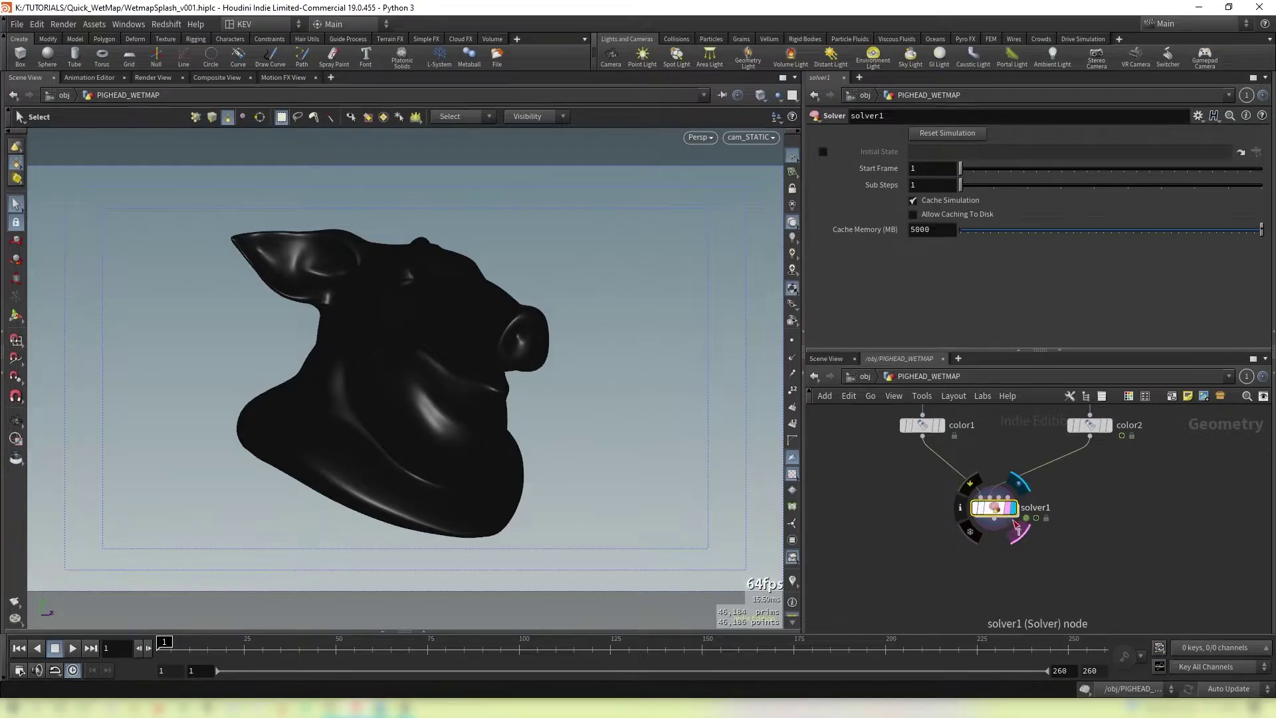
click(73, 647)
click(163, 646)
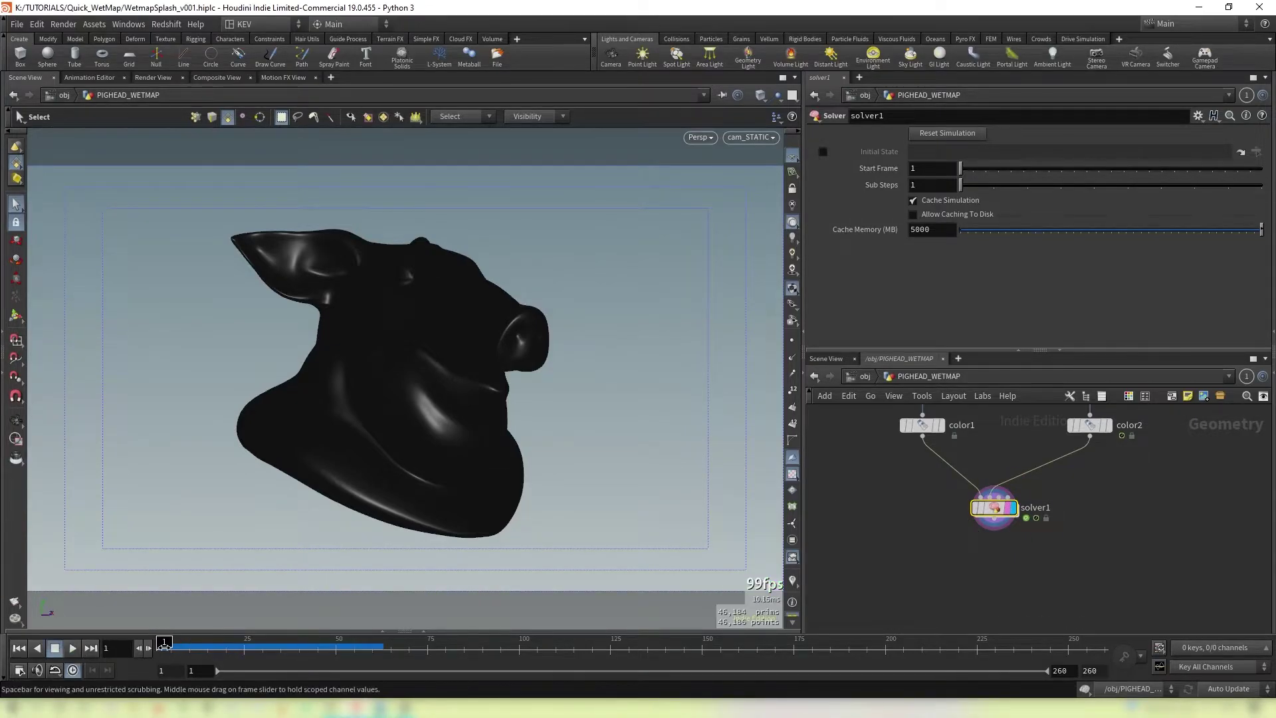
mouse_move(165, 646)
mouse_down()
mouse_move(332, 646)
mouse_move(224, 663)
mouse_move(286, 666)
mouse_move(199, 671)
mouse_move(341, 687)
mouse_move(169, 668)
mouse_move(313, 668)
mouse_move(161, 668)
mouse_up()
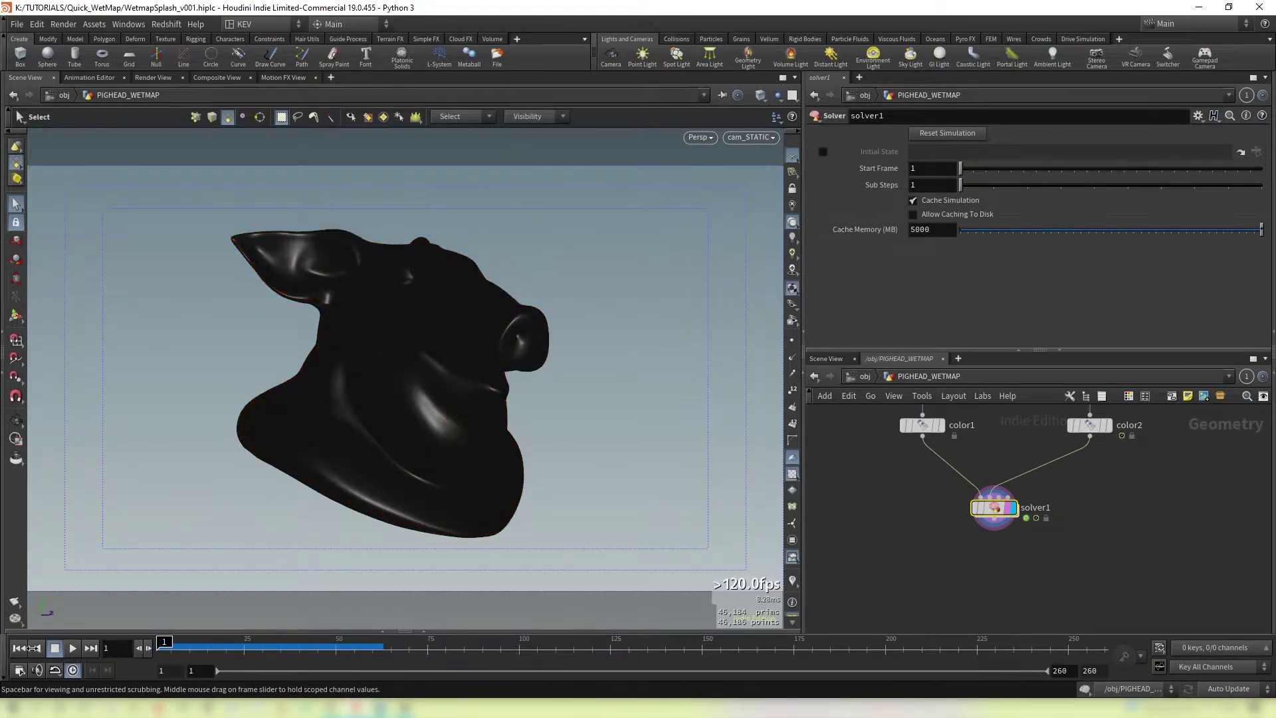
double_click(995, 508)
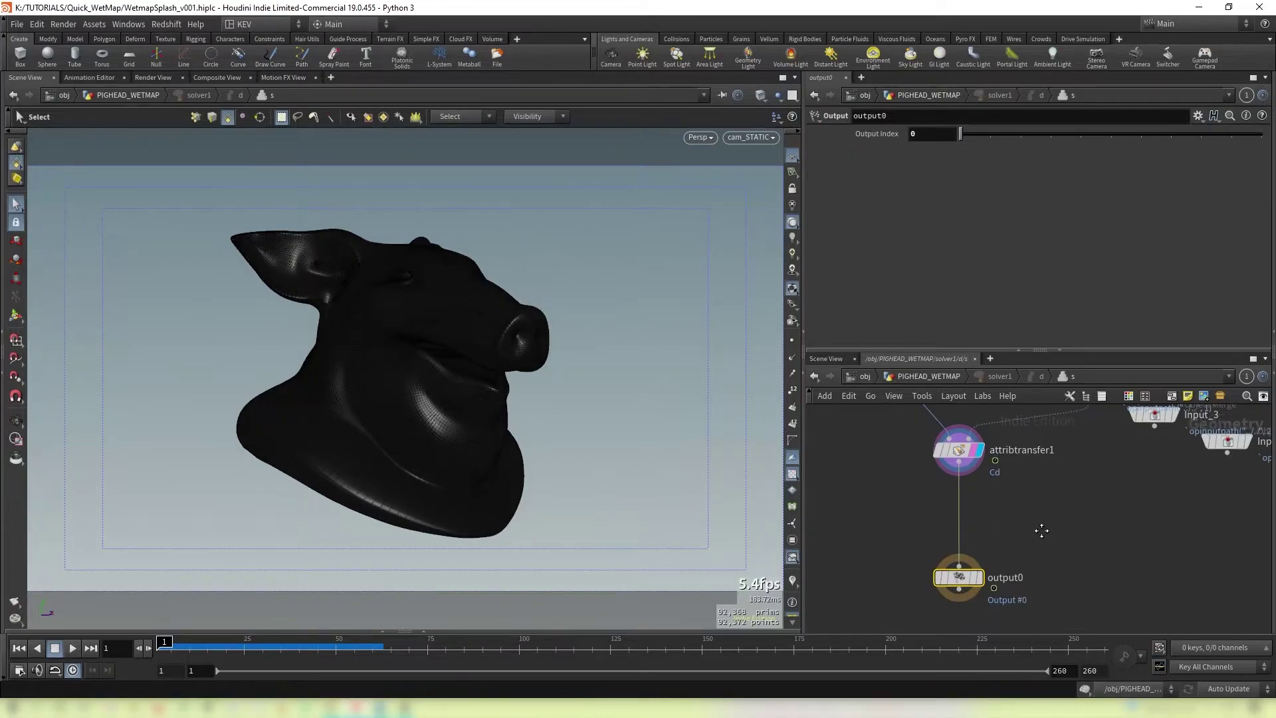
key(Tab)
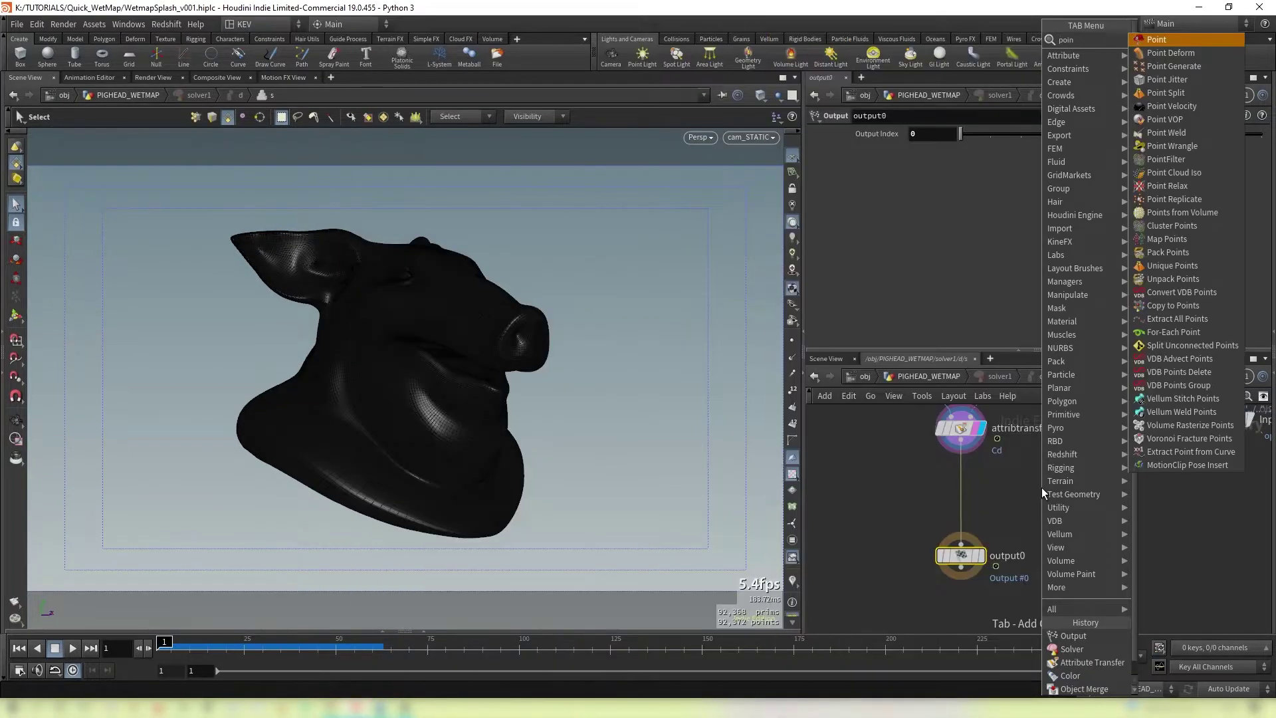
key(Escape)
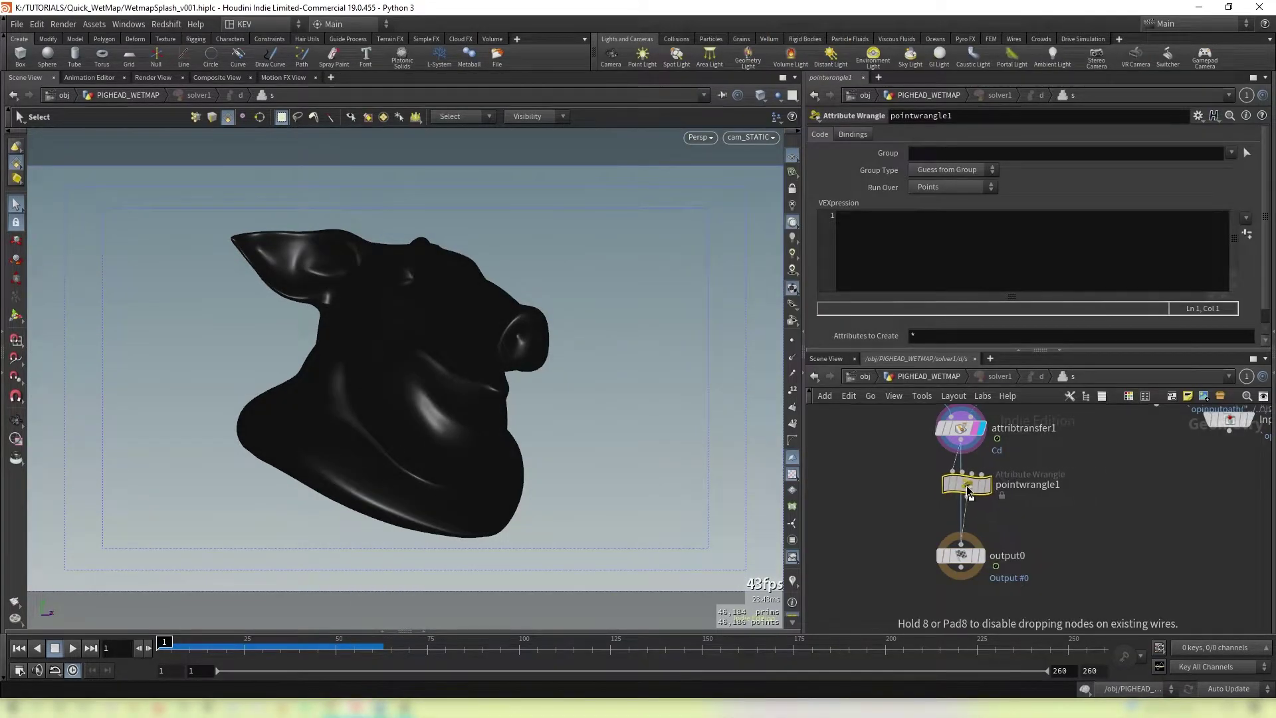
click(963, 488)
click(917, 230)
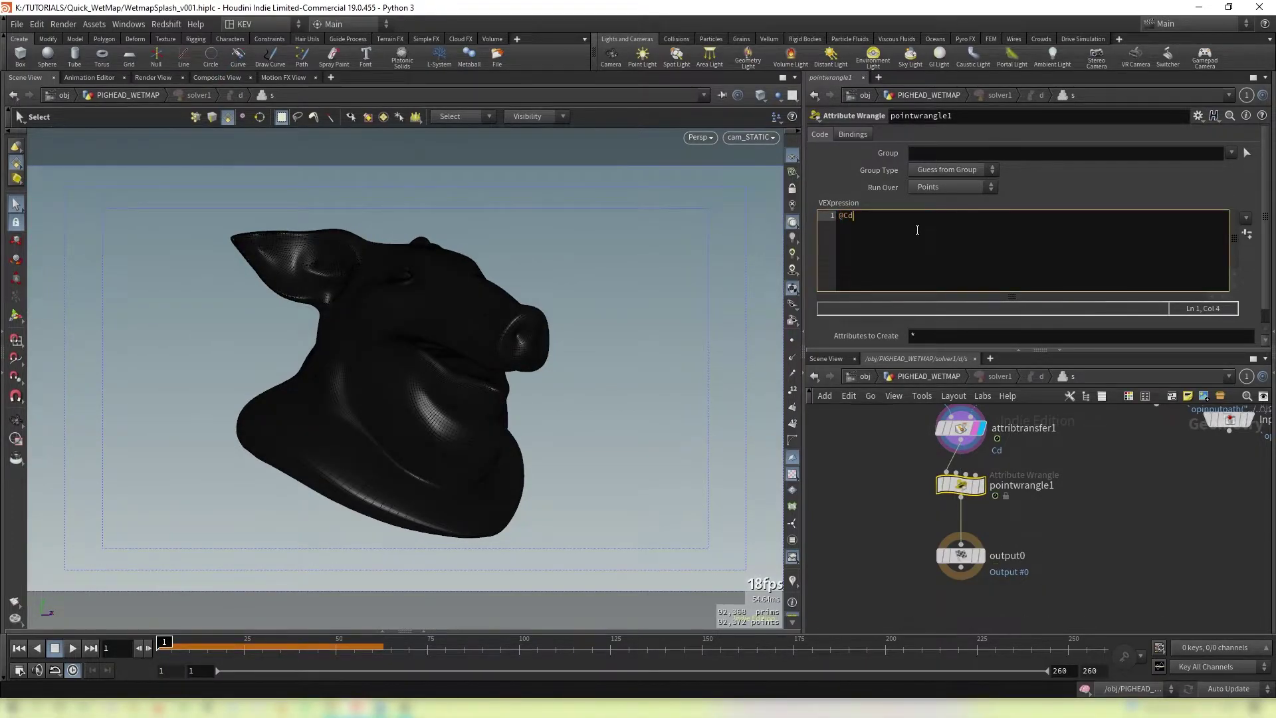
text(@Cd.x *)
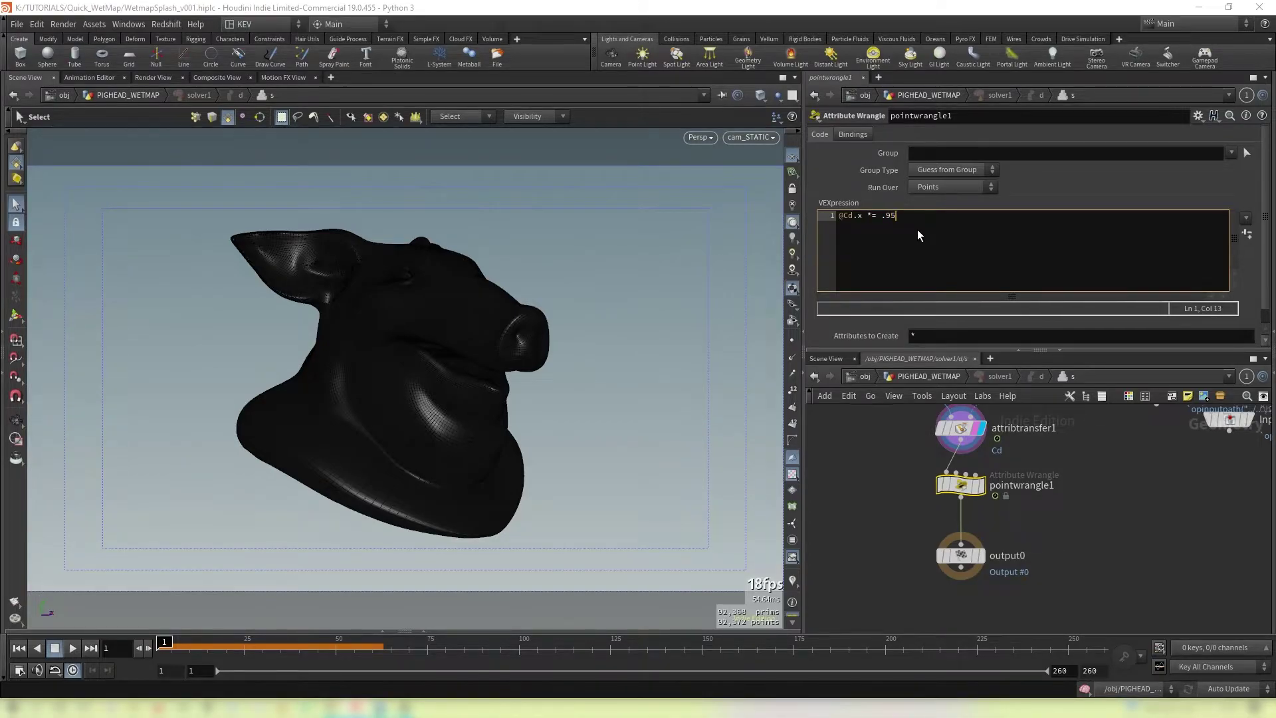
text(u)
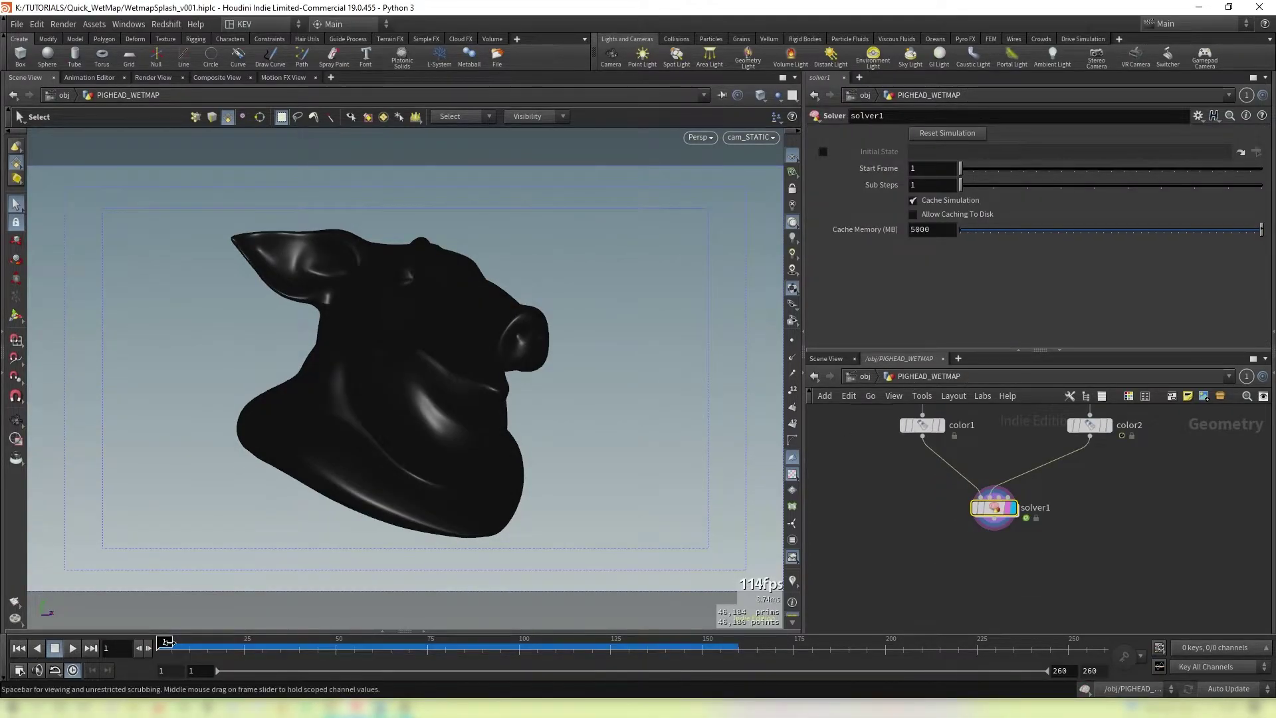
Preview the wet patches, change color2 to orange (1, 0.25, 0), and replay solver1 from frame 1.
mouse_move(167, 642)
mouse_down()
mouse_move(685, 642)
mouse_move(177, 643)
mouse_move(592, 643)
mouse_up()
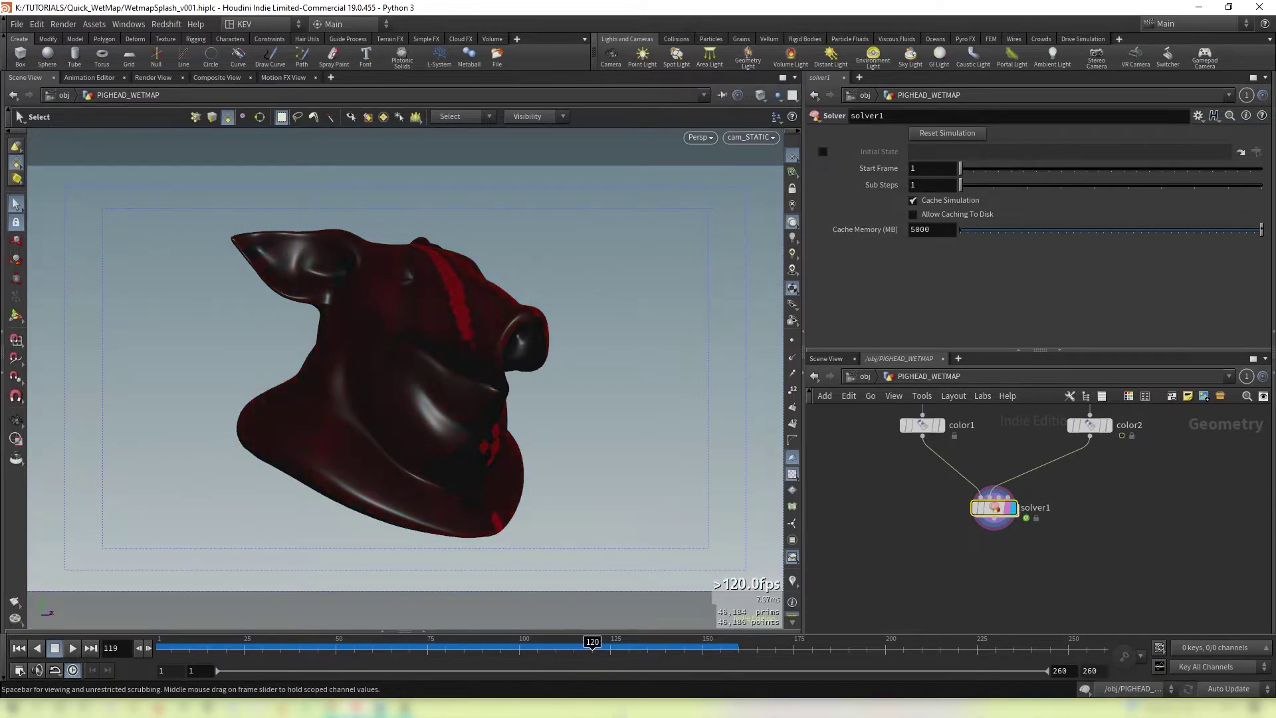
key(ctrl+Up)
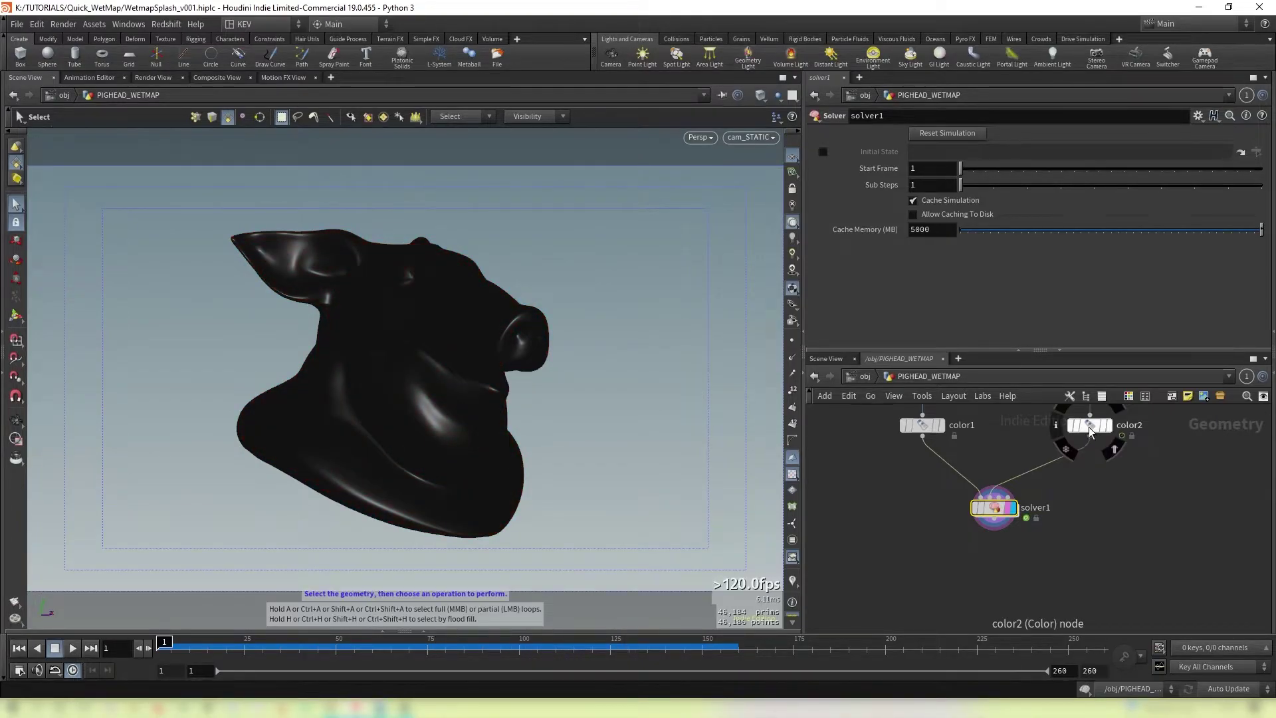
click(1090, 425)
click(1087, 216)
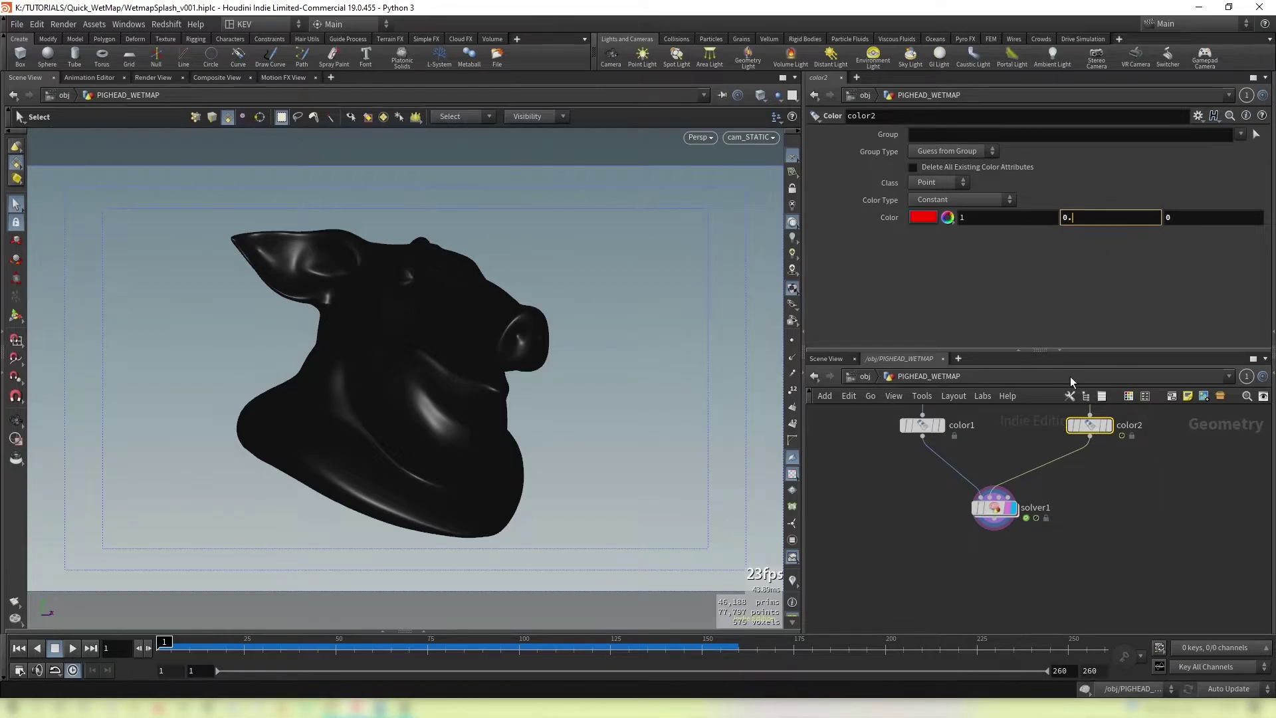
click(1164, 497)
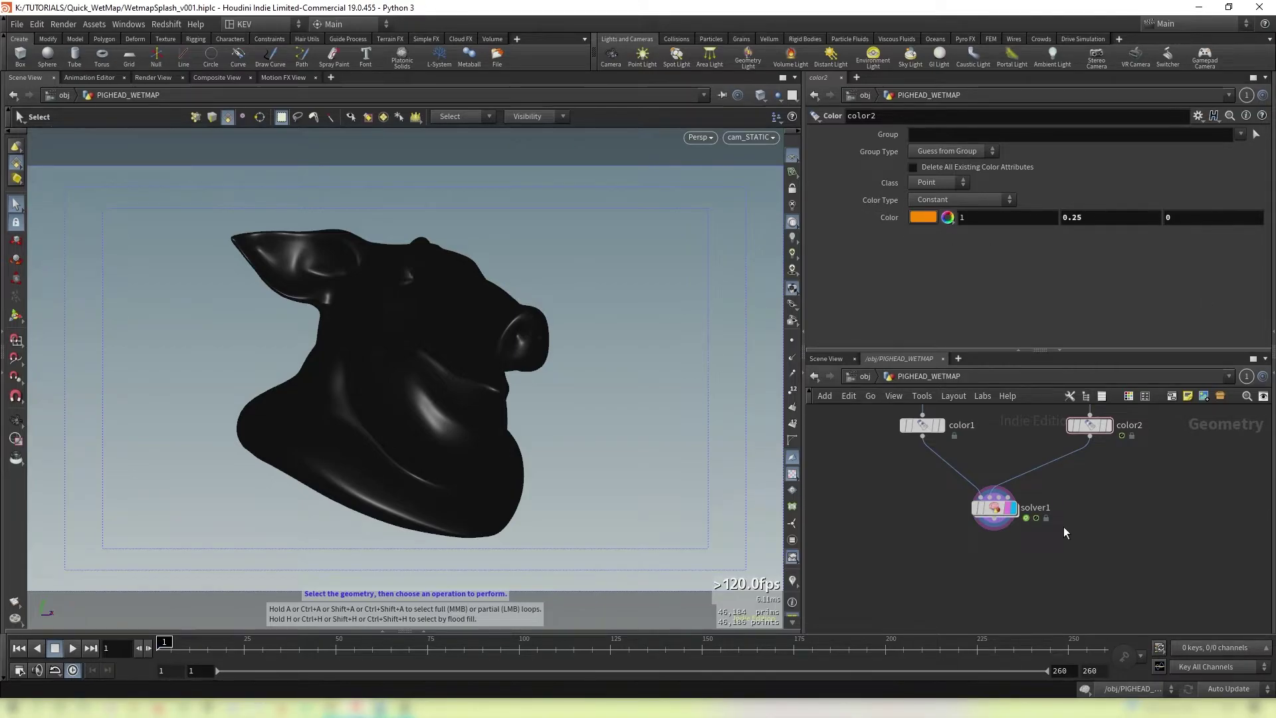
click(994, 508)
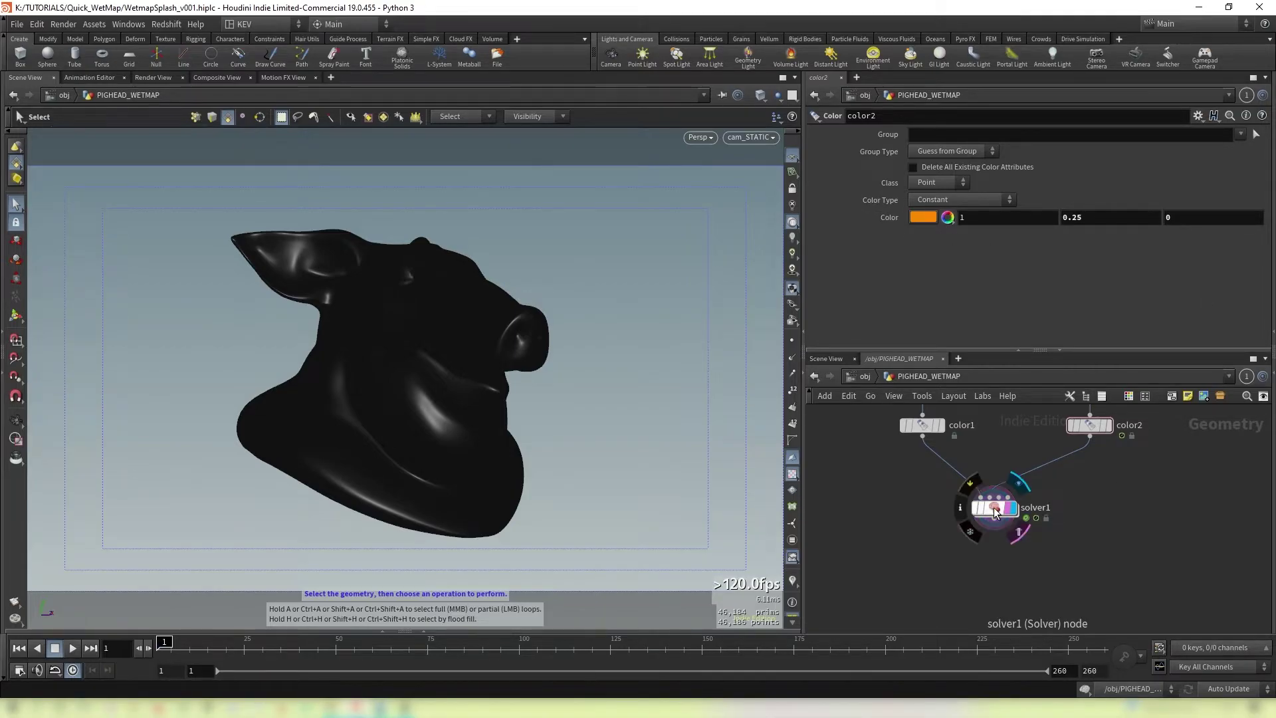
click(73, 648)
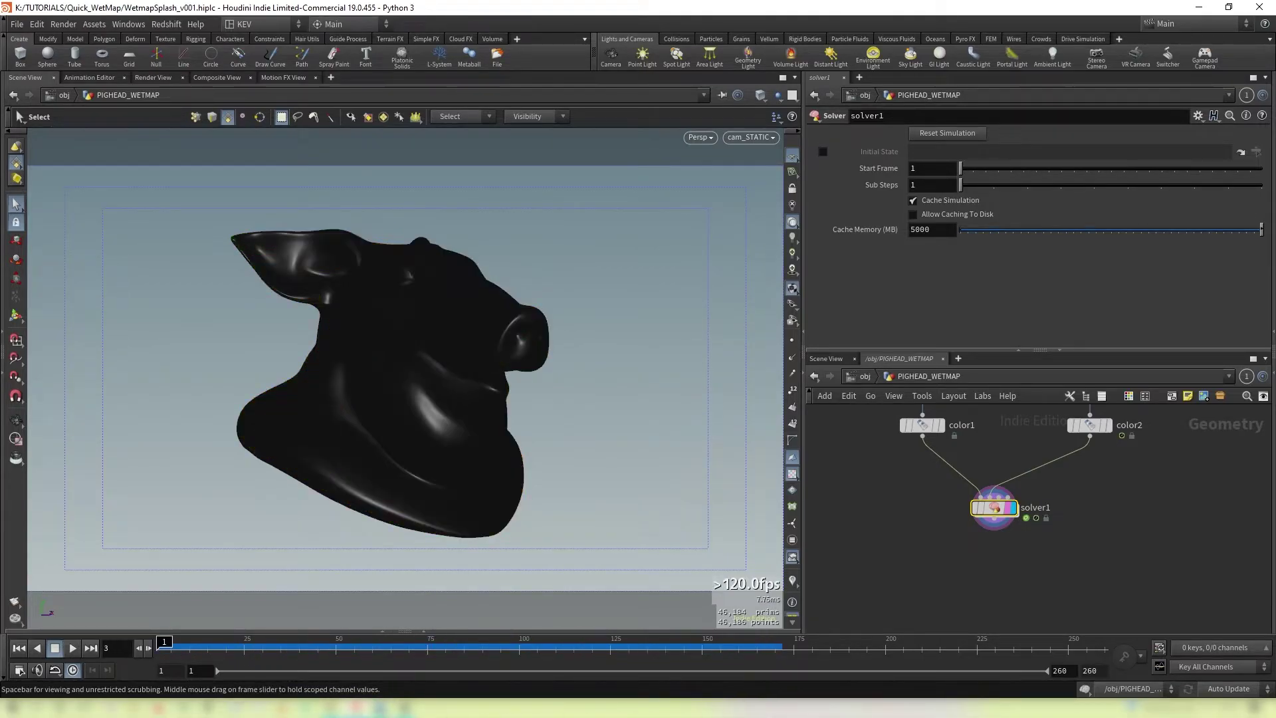
key(Tab)
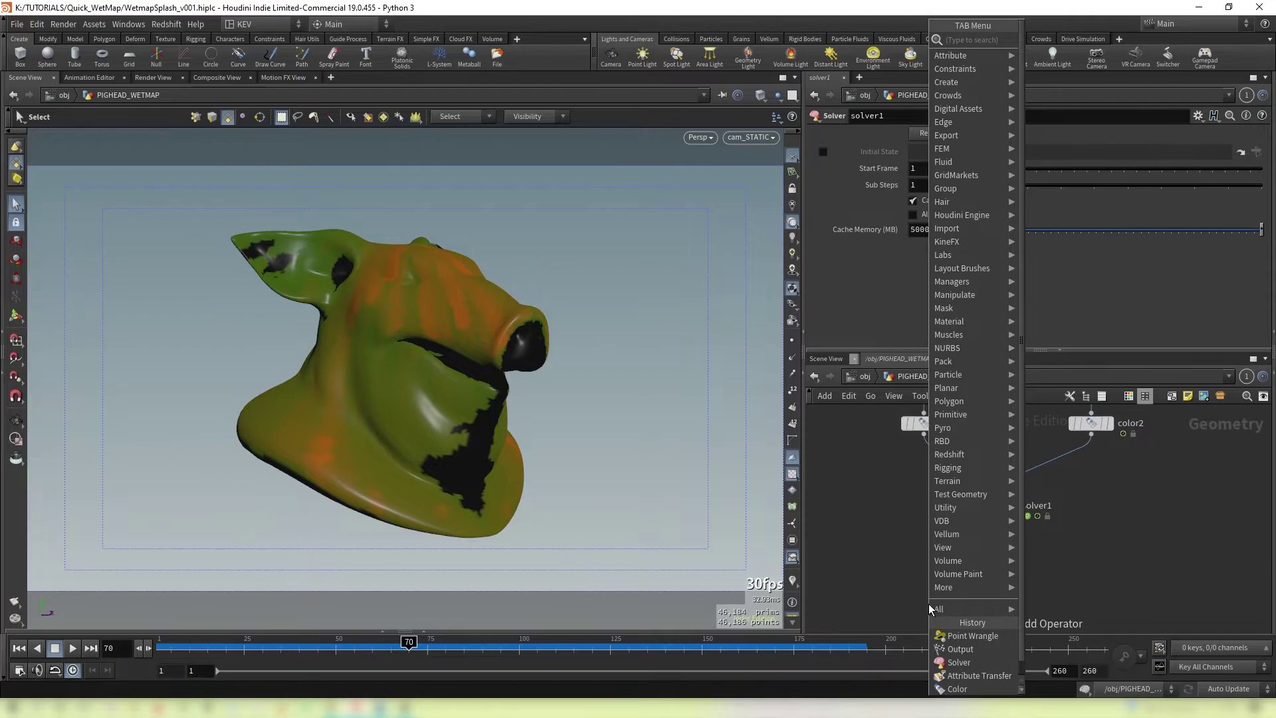
key(Return)
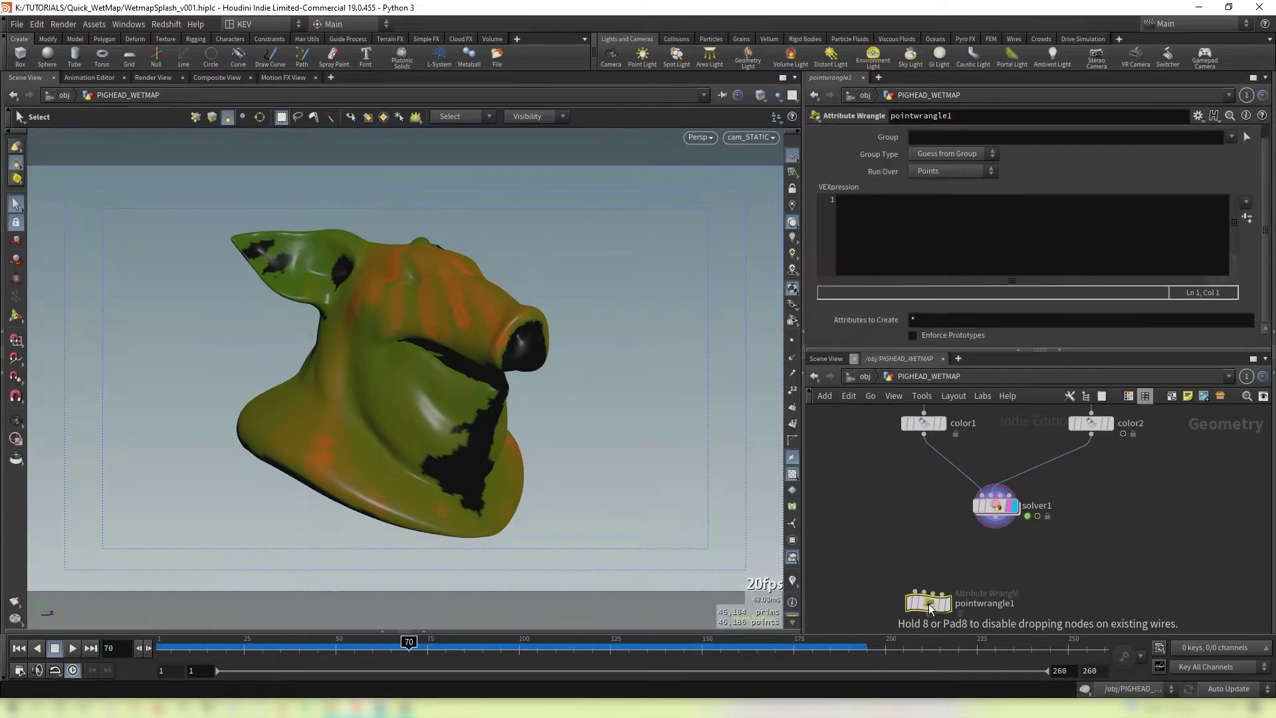
click(928, 603)
click(995, 526)
click(927, 591)
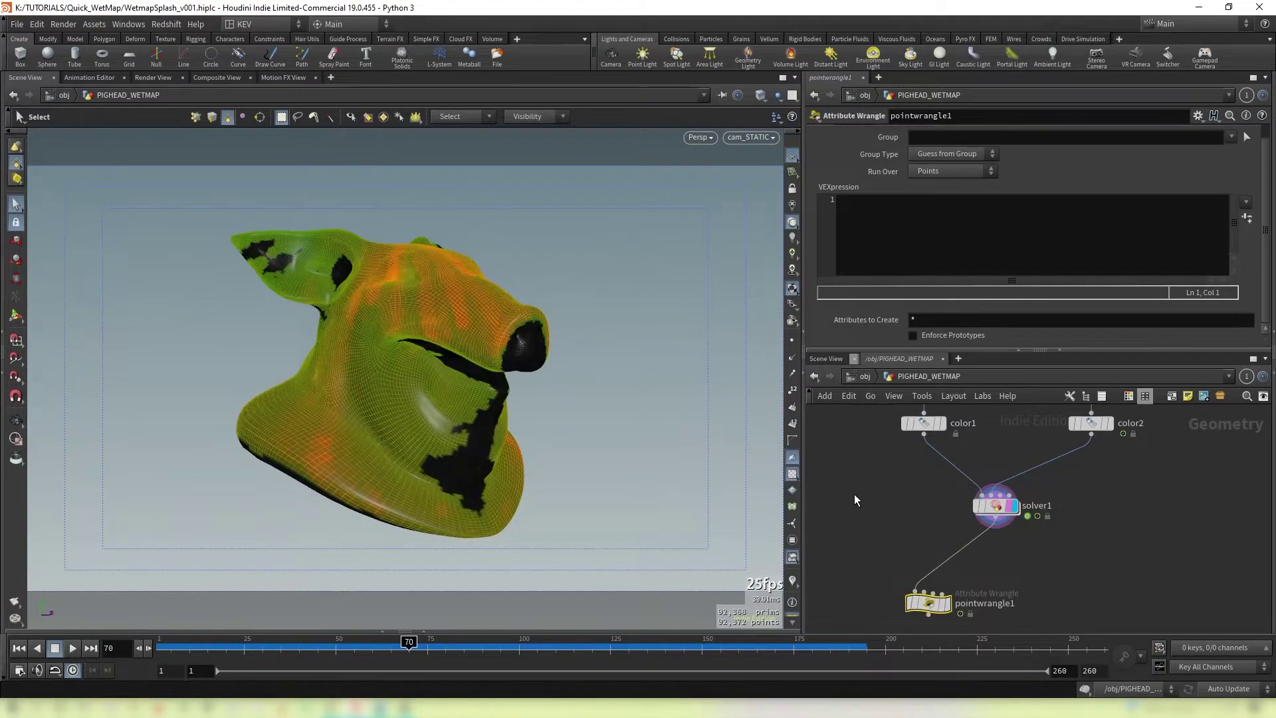
drag(928, 603, 995, 551)
click(960, 220)
text(@)
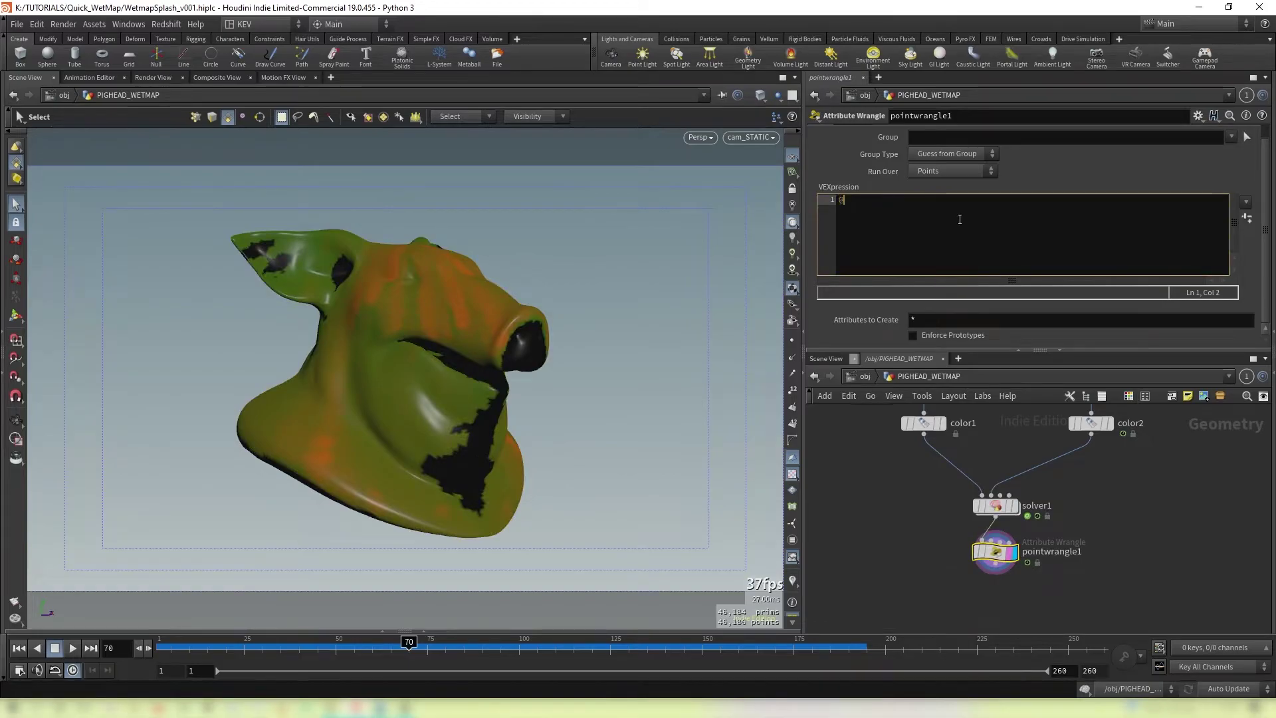
text(wet = @Cd.x + @Cd.)
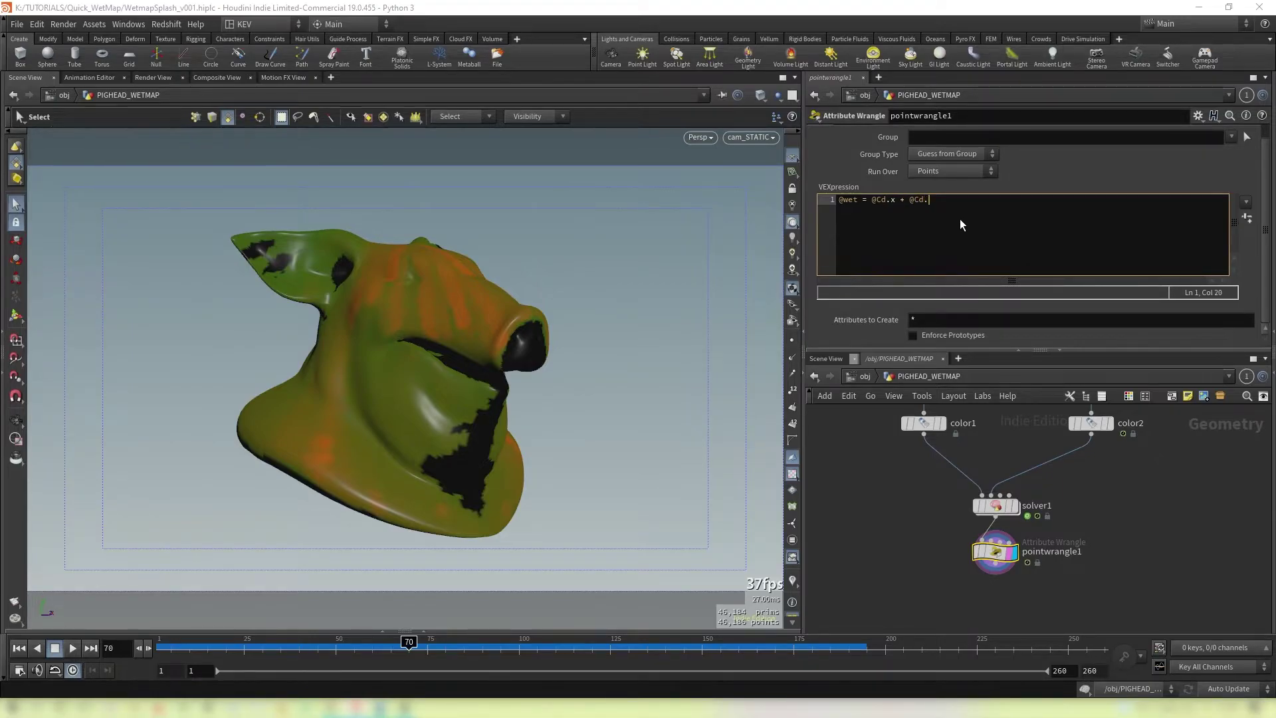
text(y;)
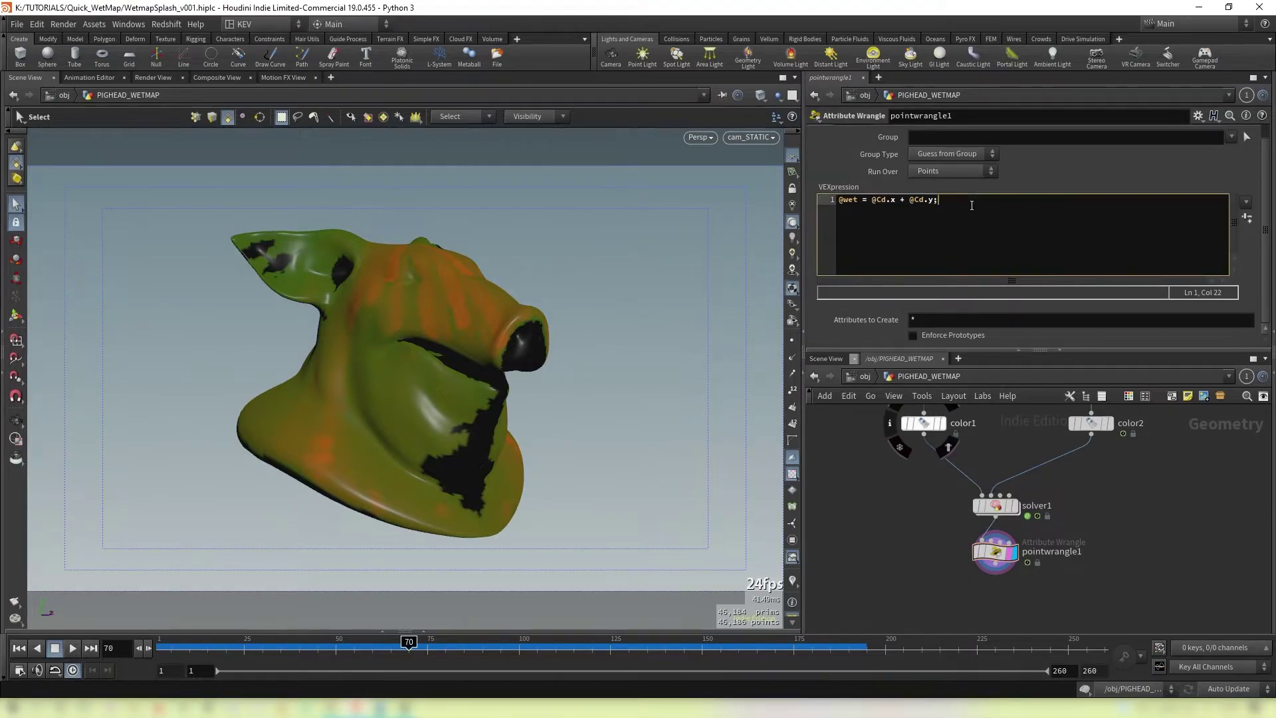
key(Return)
key(Return)
click(1180, 522)
click(996, 551)
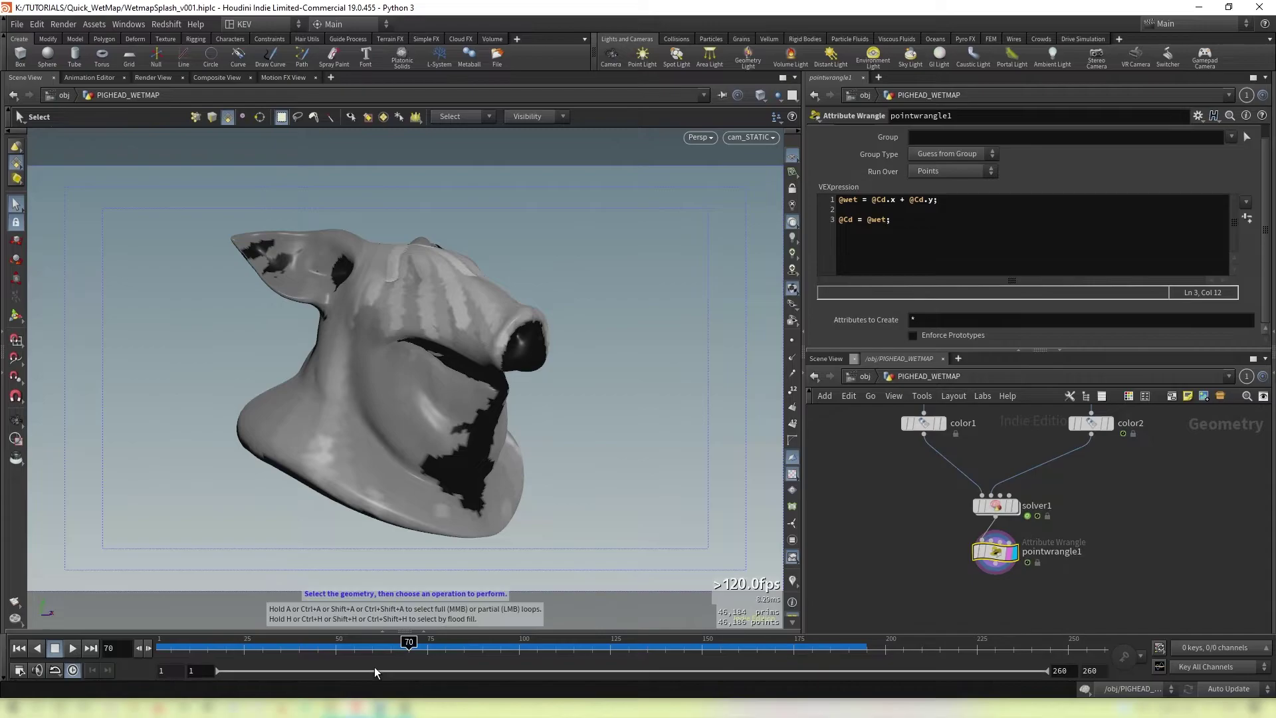
key(Up)
key(Up)
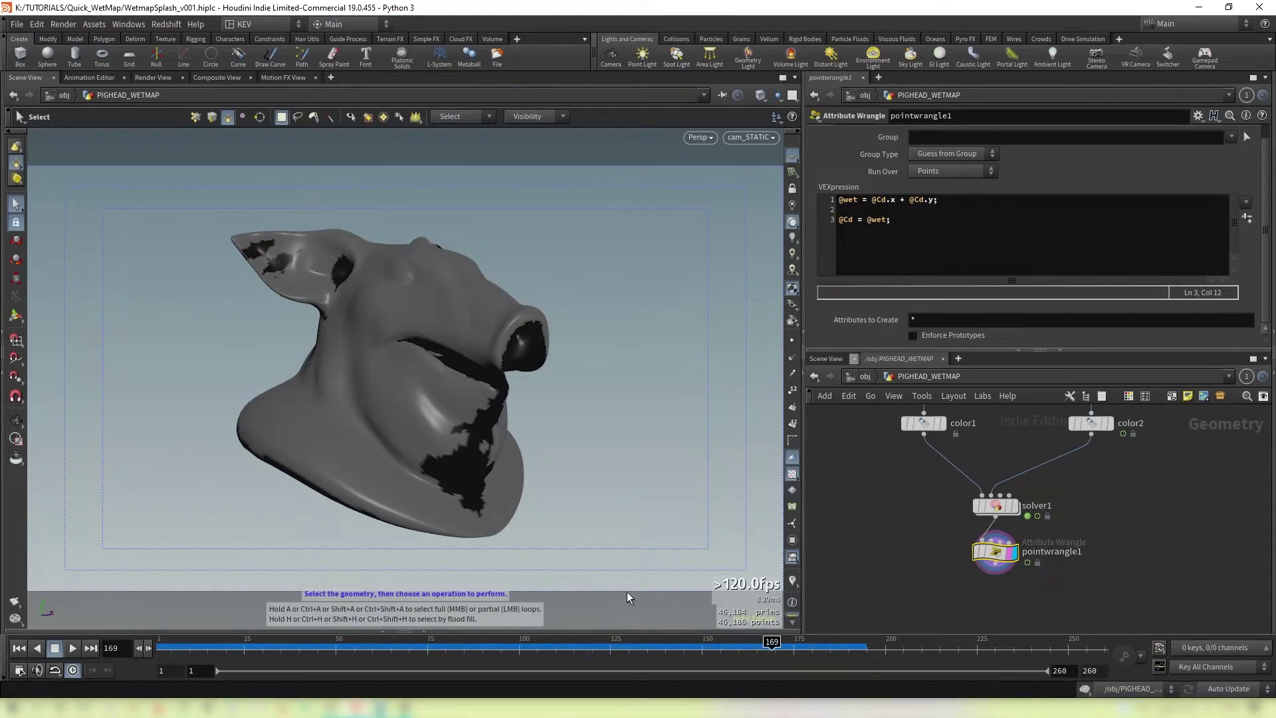
key(Up)
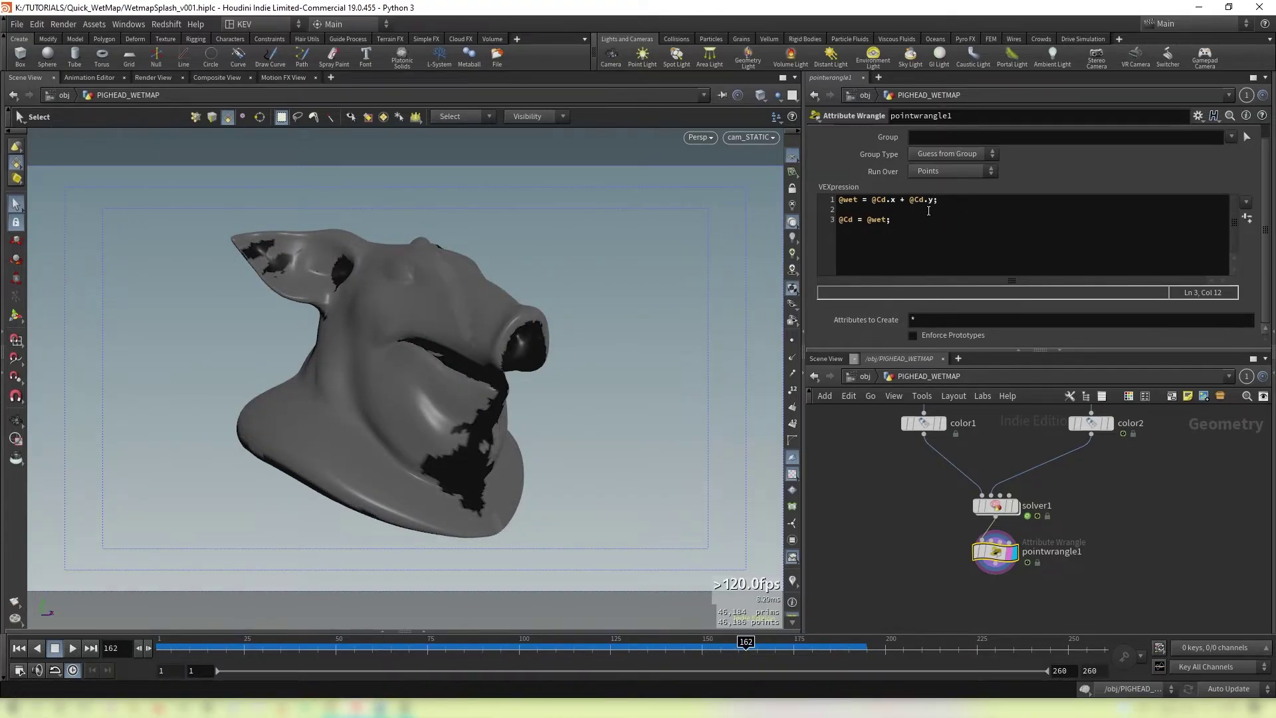
click(909, 200)
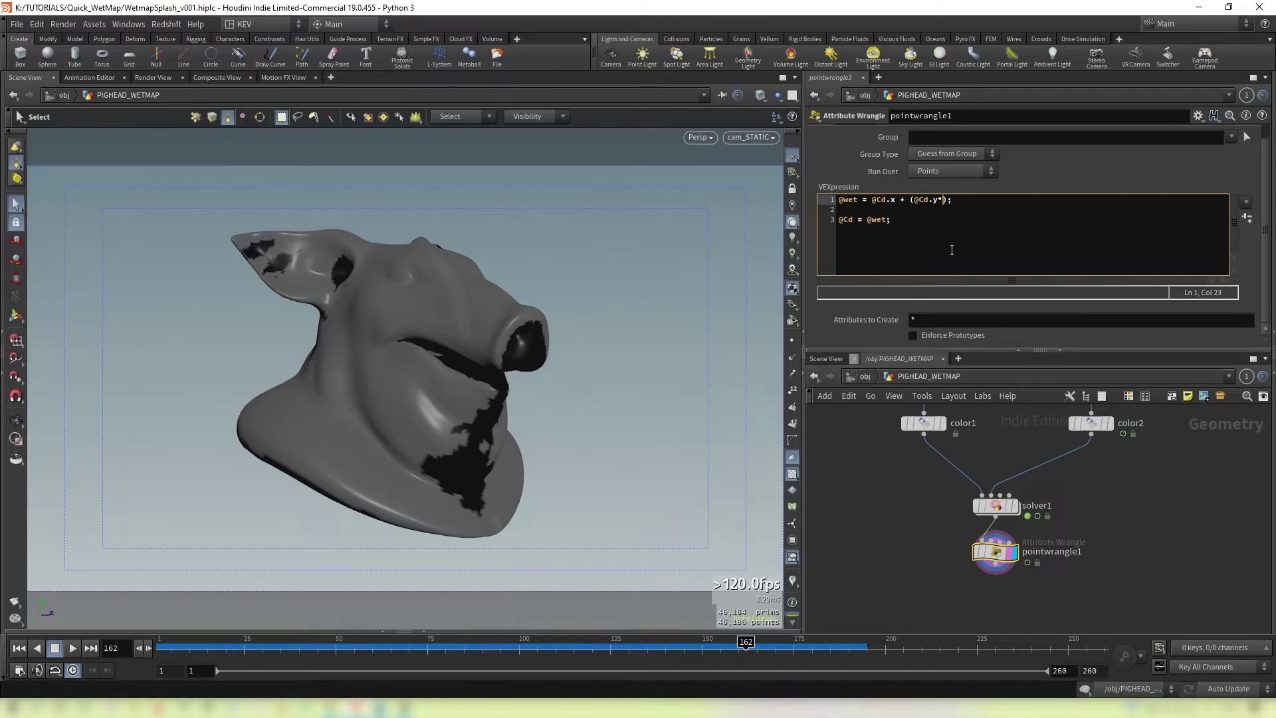
text(hf(")
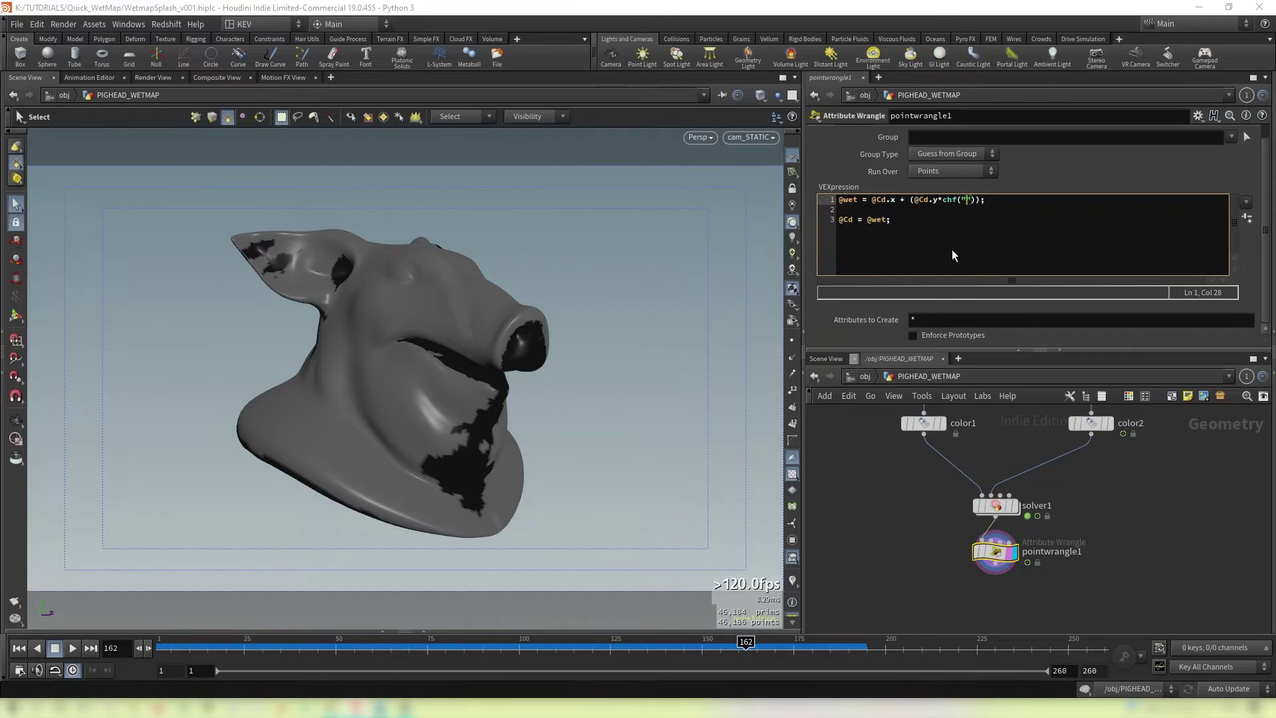
text(Dampness)
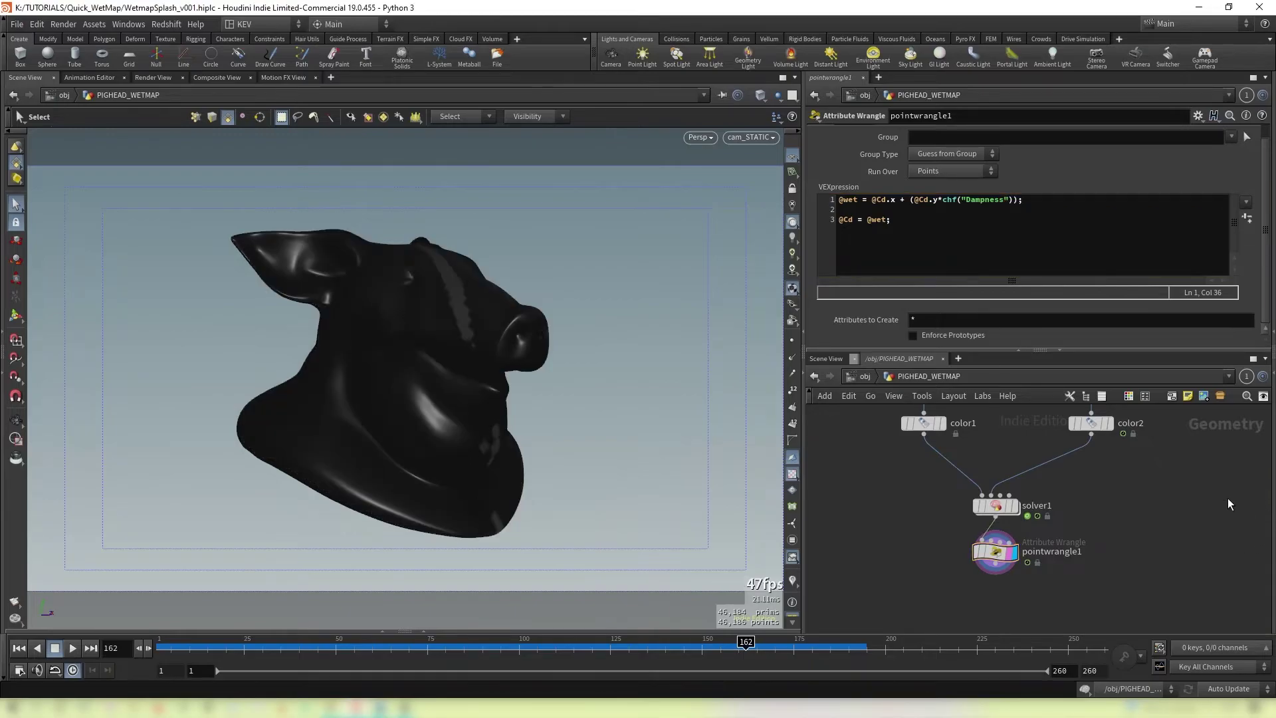
Create the Dampness spare parameter on pointwrangle1, set it to 0.077, and review earlier wetmap frames.
click(1247, 218)
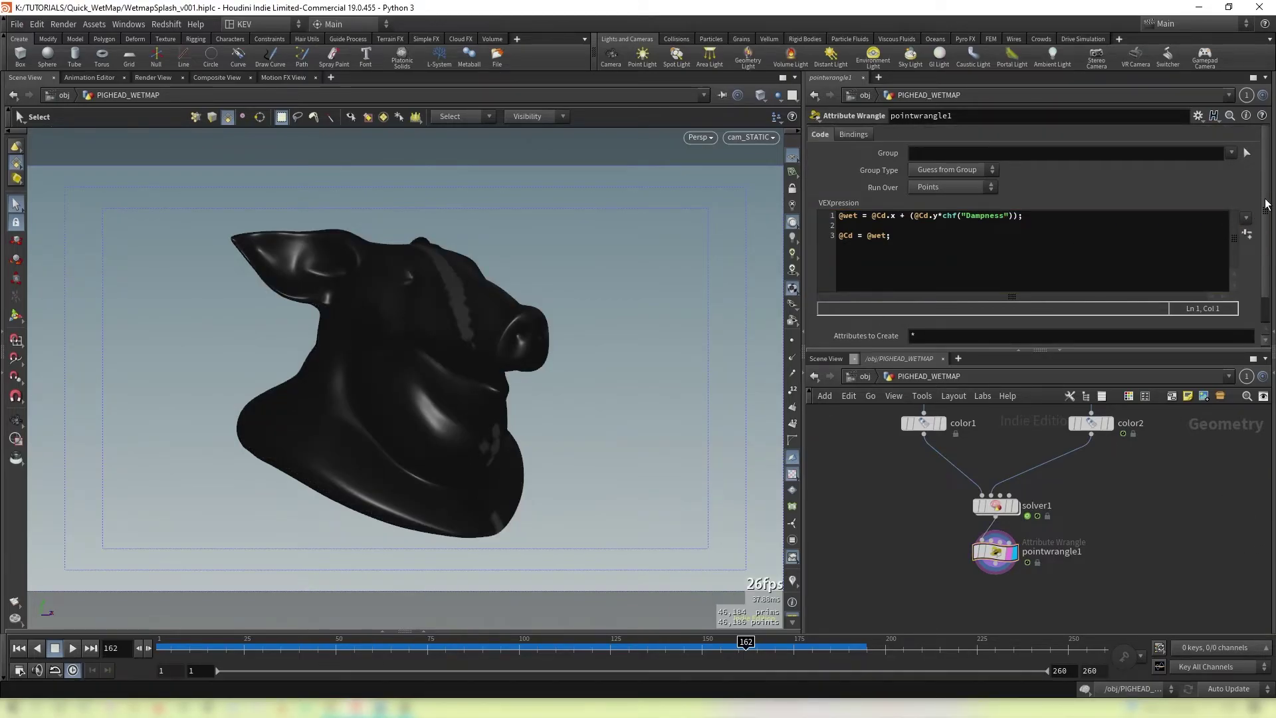
scroll(1266, 204, down, 1)
mouse_move(962, 338)
mouse_down()
mouse_move(1239, 343)
mouse_move(961, 364)
mouse_move(1243, 342)
mouse_move(687, 361)
mouse_move(1159, 342)
mouse_move(1130, 342)
mouse_up()
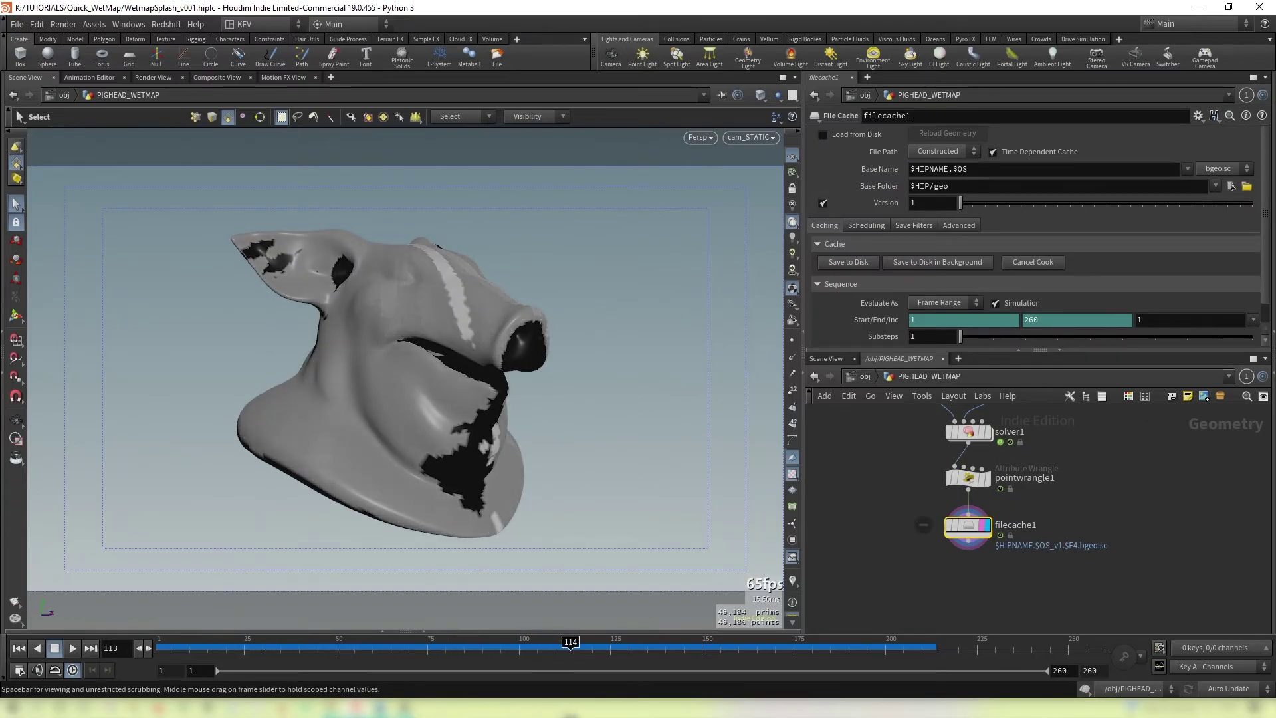
mouse_move(570, 645)
mouse_down()
mouse_move(521, 645)
mouse_move(537, 645)
mouse_up()
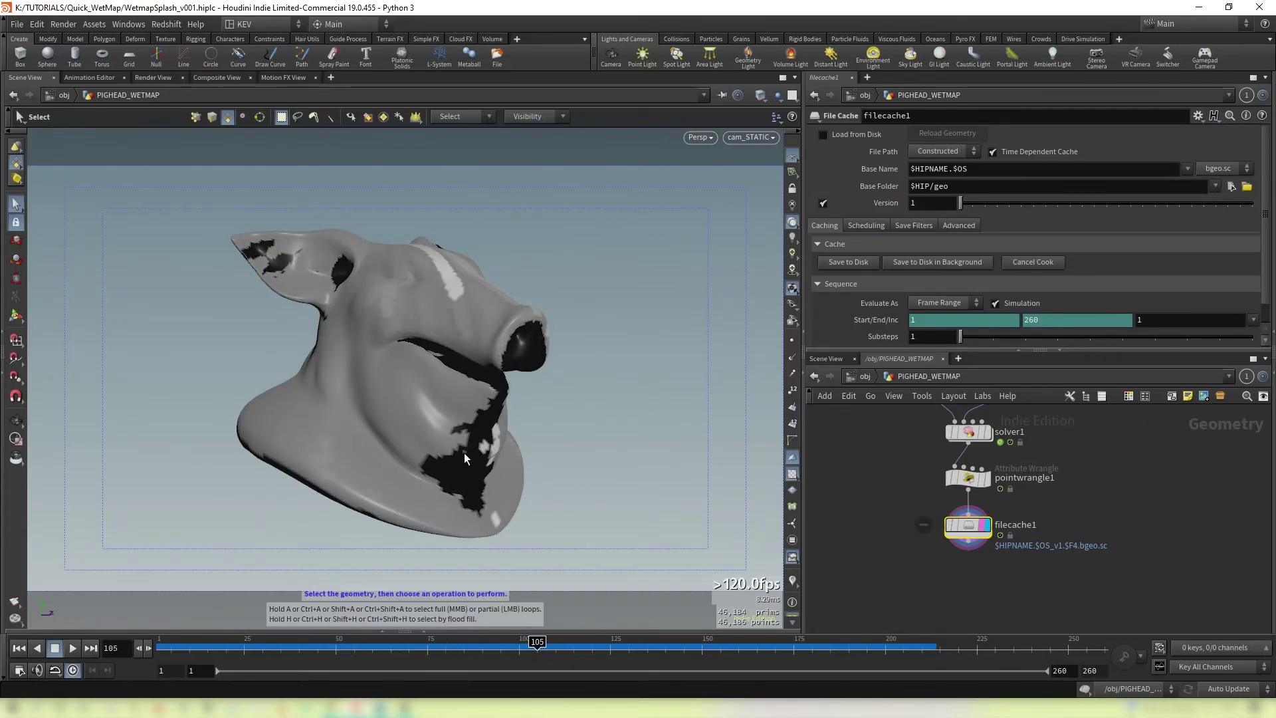